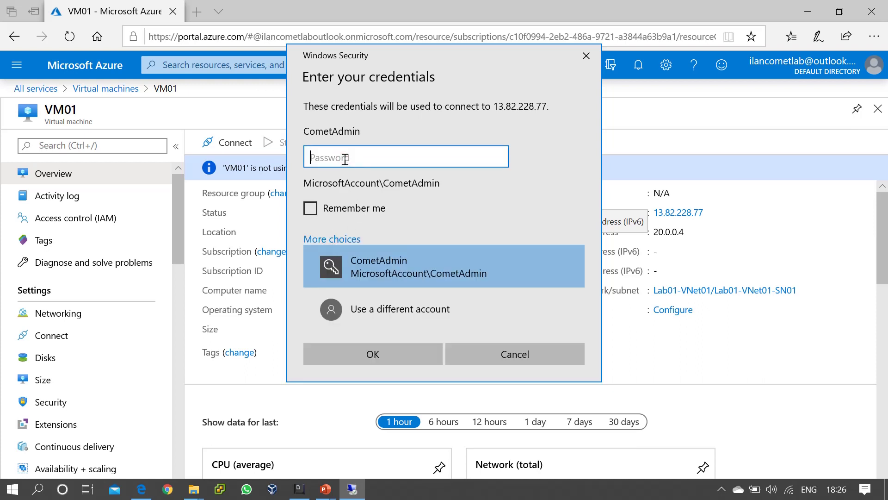
- Enter the account password and accept the untrusted certificate to sign in to VM01
type("****")
key("BackSpace")
key("BackSpace")
key("BackSpace")
key("BackSpace")
type("***********")
key("Return")
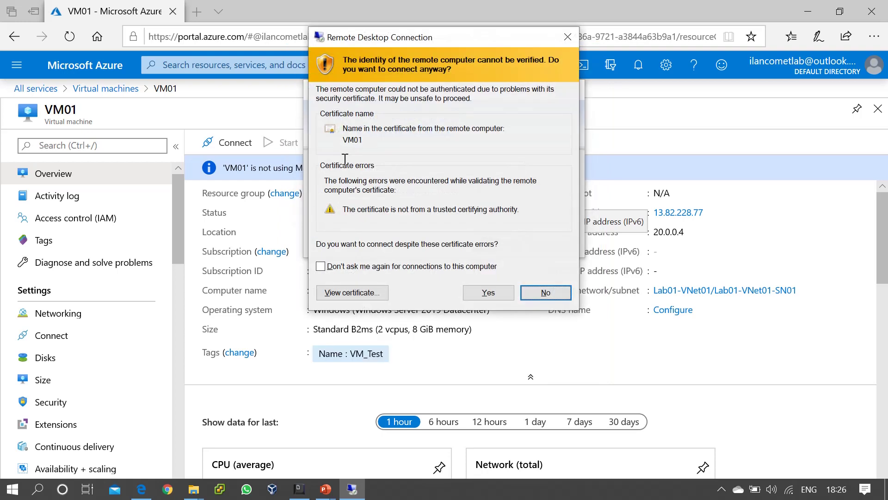
left_click(488, 293)
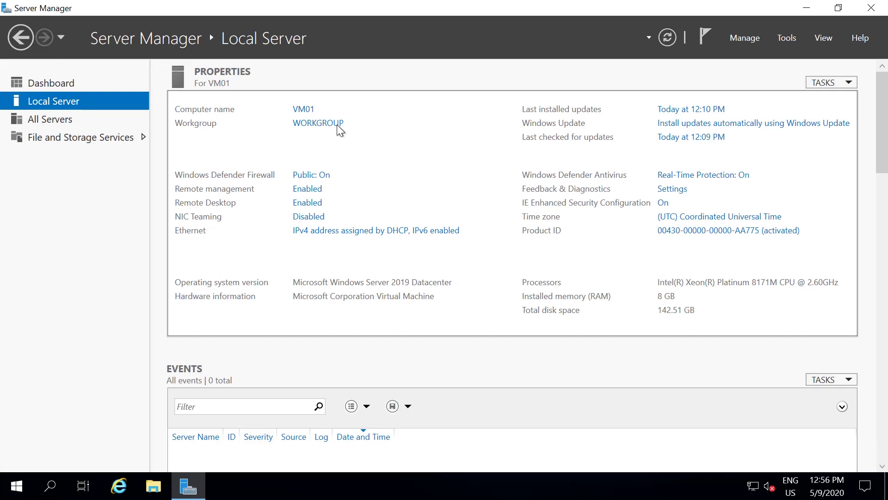
- Show the Server Manager Dashboard, then briefly open and dismiss the Start menu
left_click(51, 85)
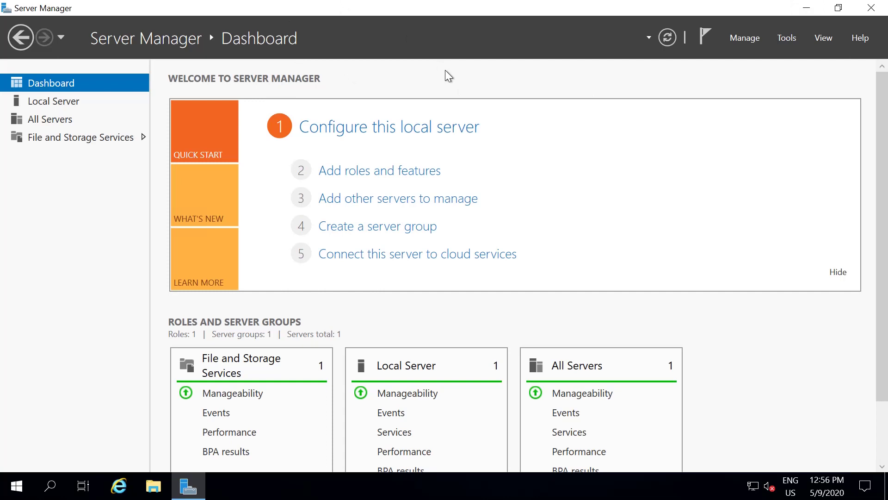
key("super")
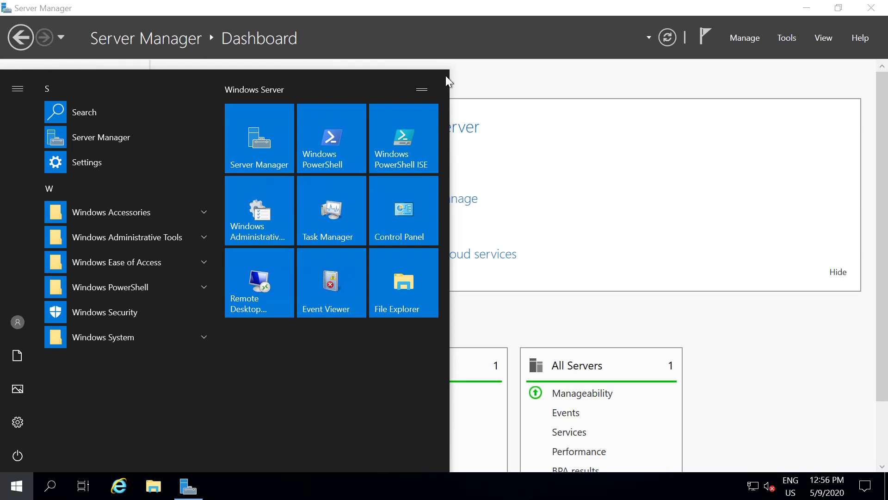
left_click(537, 86)
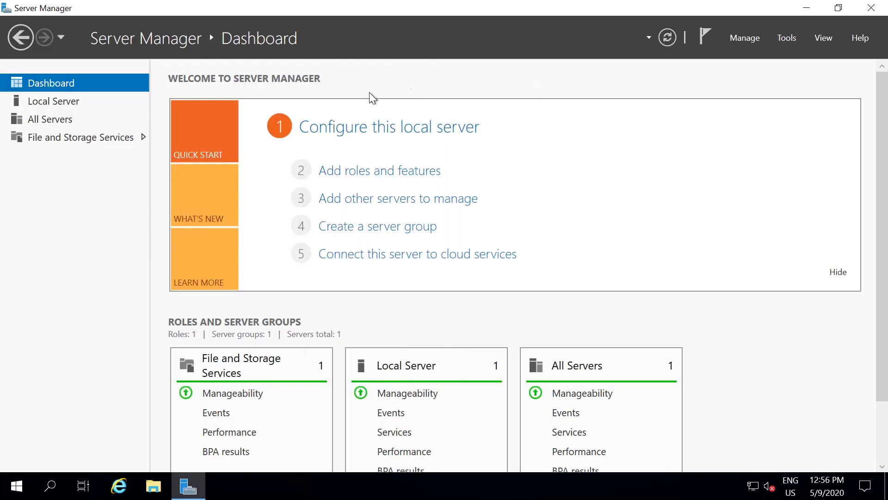
- Launch Add Roles and Features, keeping role-based installation and VM01 as the destination server
left_click(385, 174)
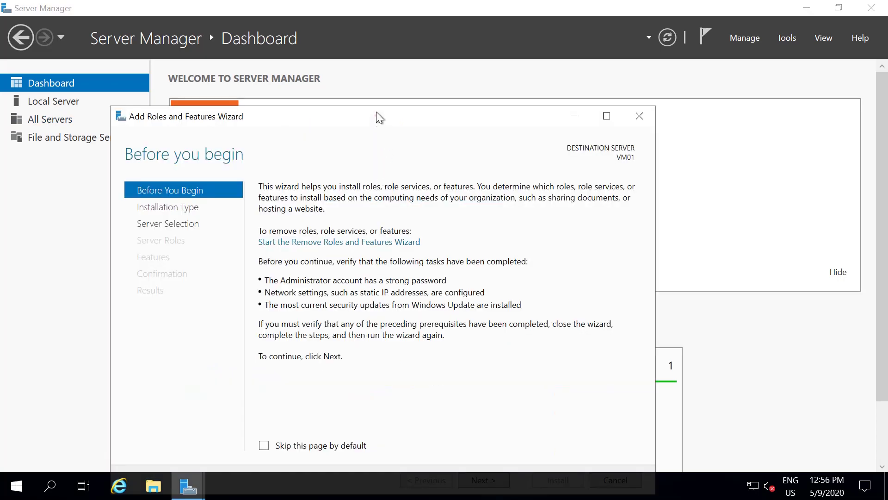
left_click_drag(376, 114, 373, 84)
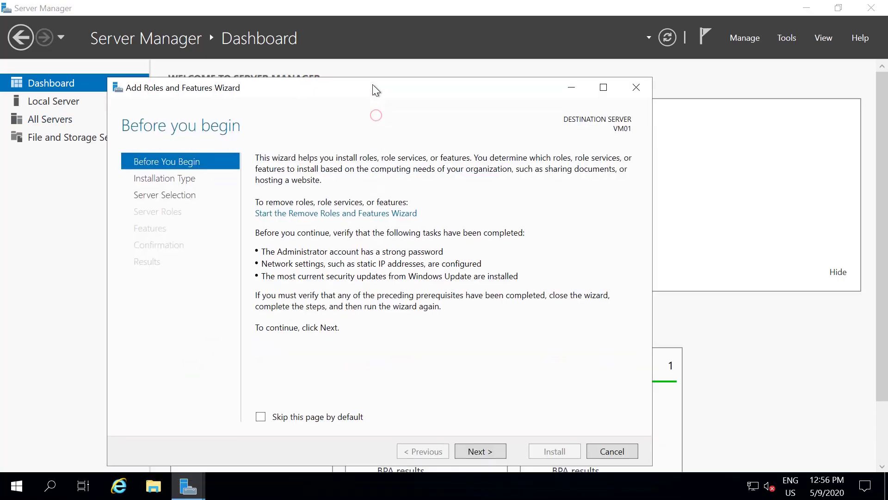
left_click(474, 448)
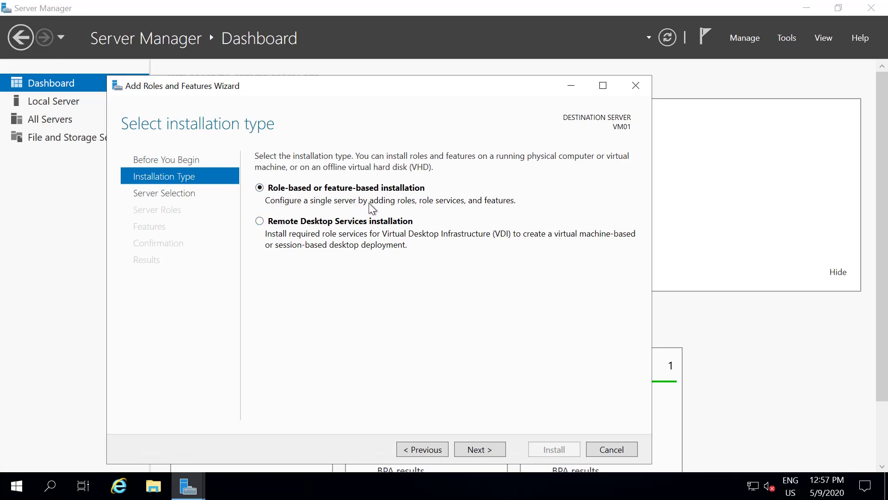
left_click(490, 448)
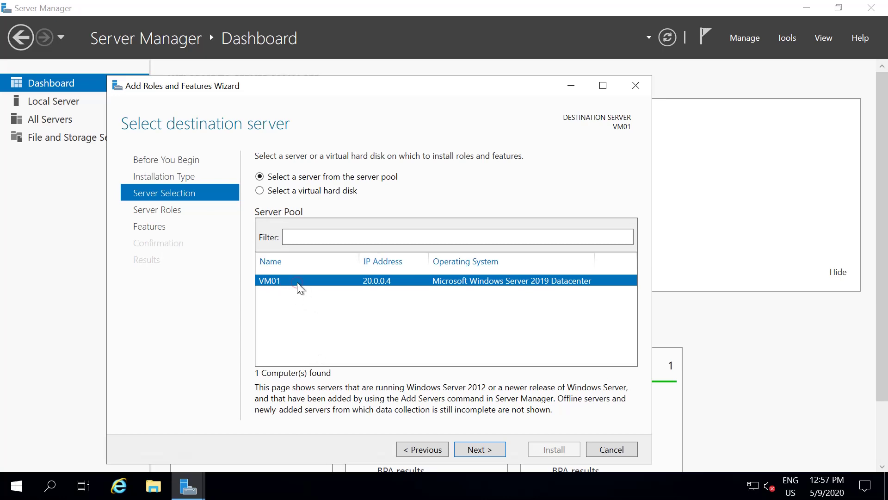
left_click(487, 451)
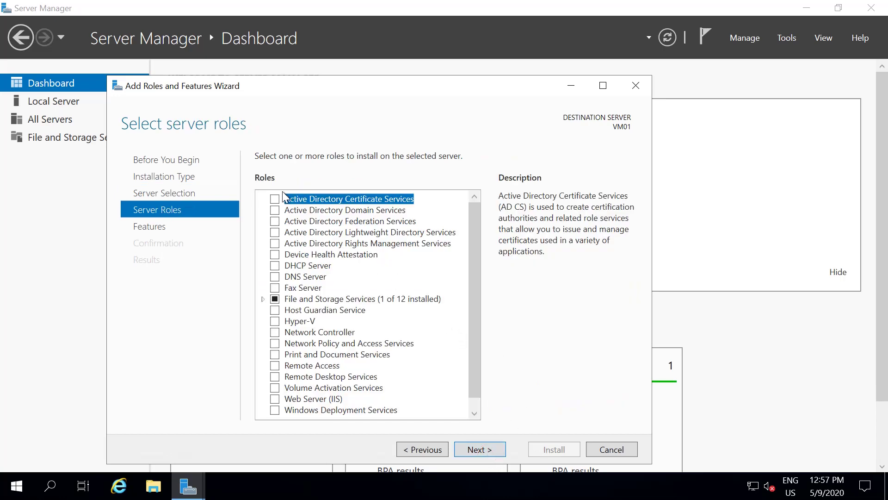
- Check Web Server (IIS), add its required management tools, and advance to Features
left_click(329, 401)
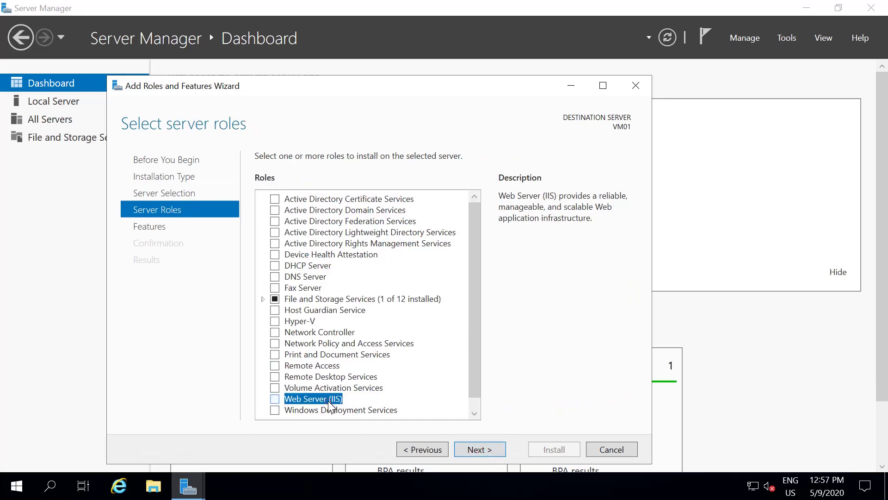
left_click(273, 398)
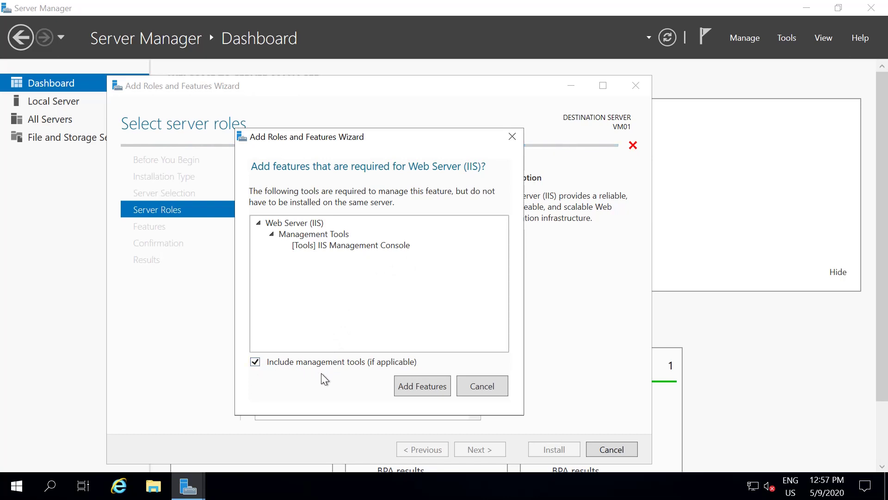
left_click(428, 388)
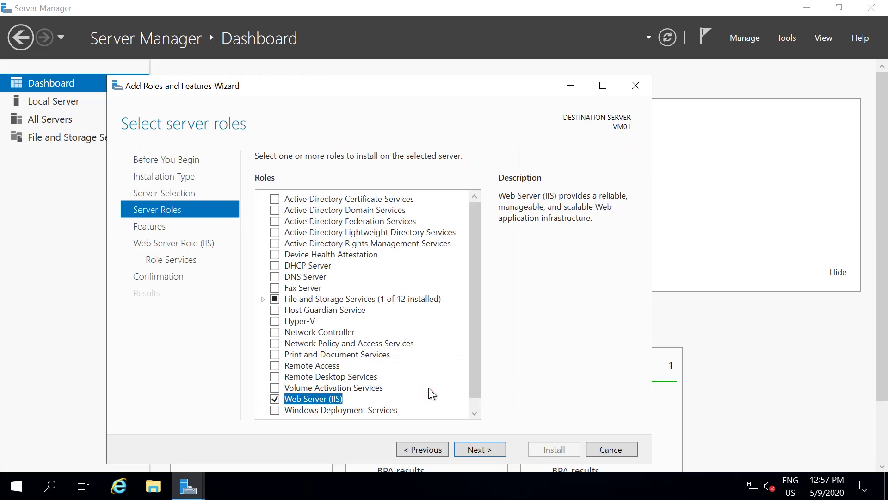
left_click(482, 447)
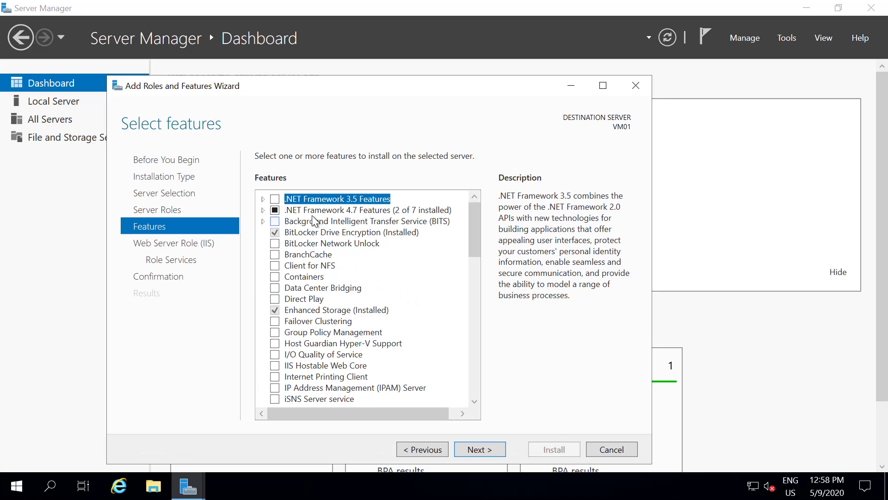
- Skip extra features and accept the default IIS role services to reach Confirm installation selections
left_click(486, 449)
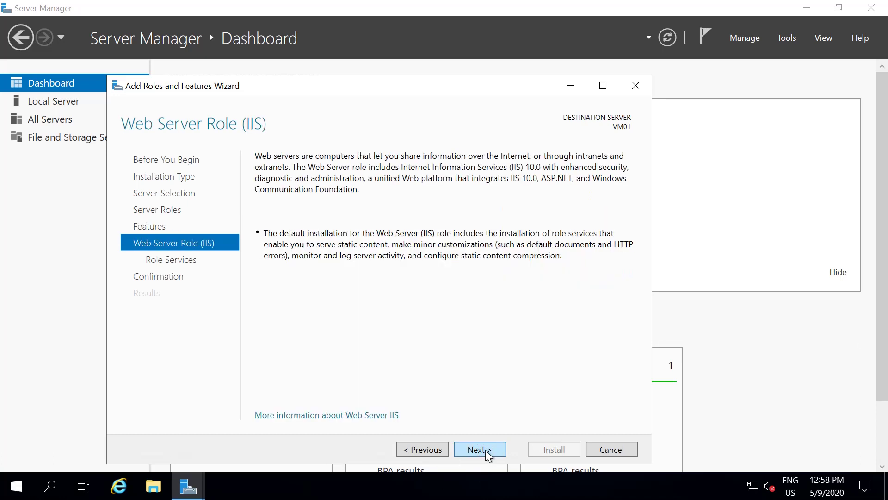
left_click(485, 451)
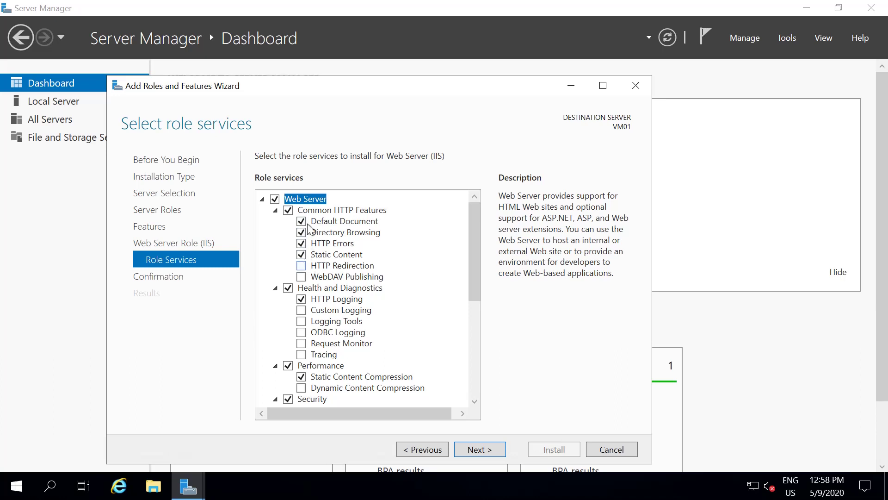
scroll(329, 358, "down", 2)
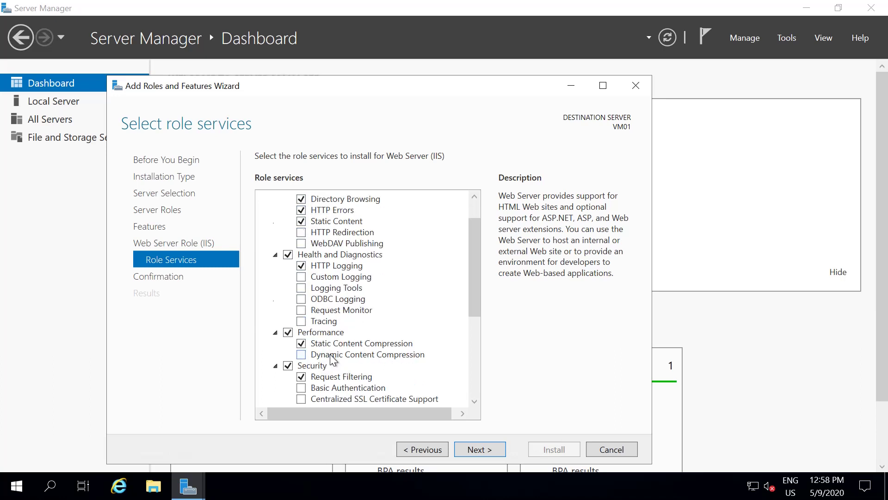
scroll(330, 358, "down", 1)
scroll(330, 357, "up", 3)
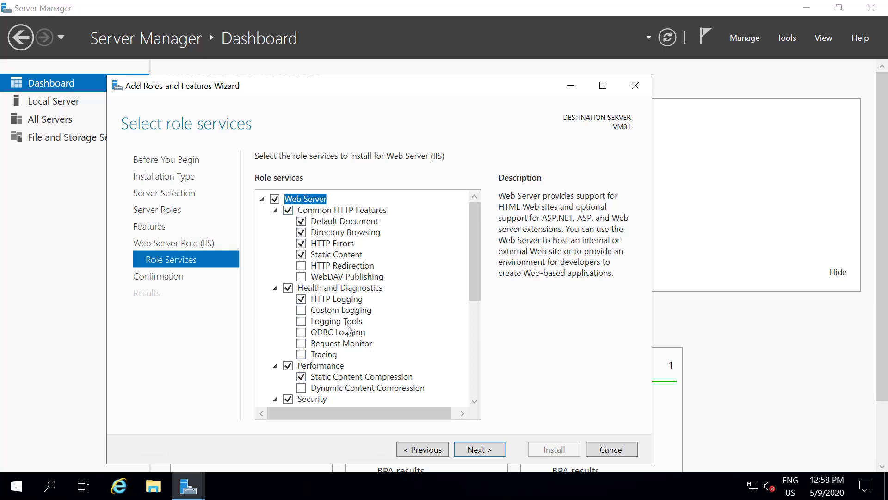
left_click(482, 449)
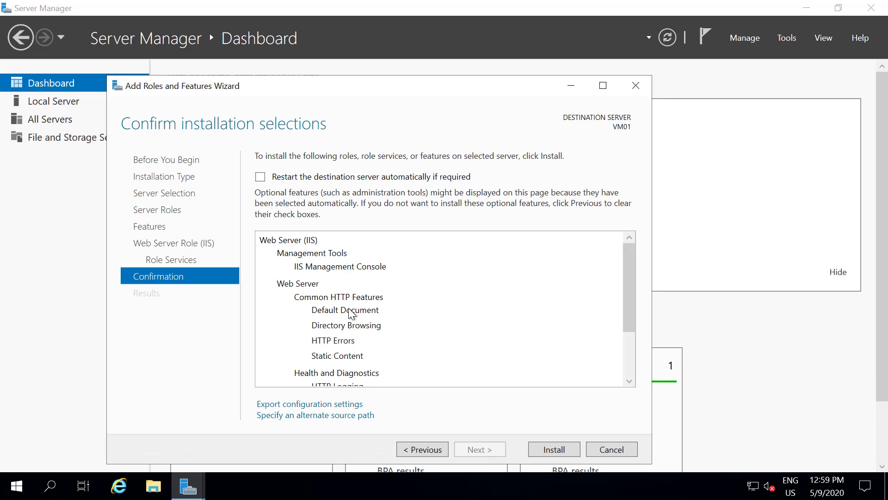
- Review the selections and install Web Server (IIS) with IIS Management Console on VM01
scroll(351, 313, "down", 2)
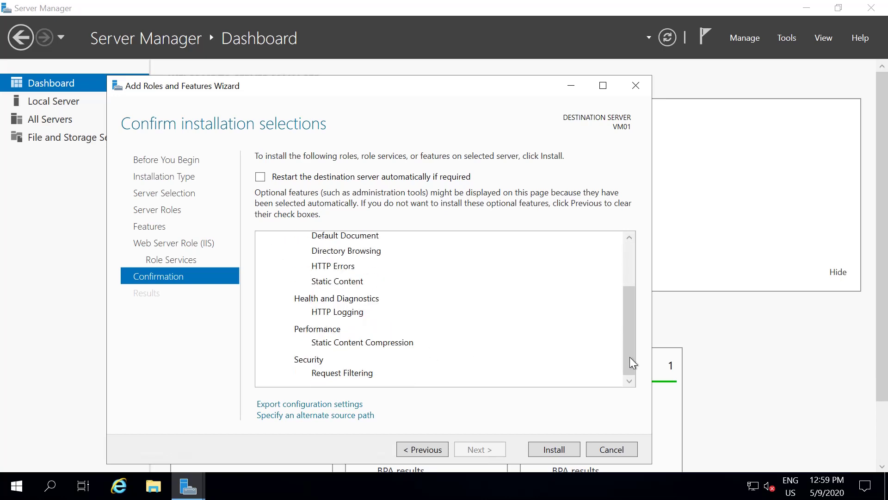
left_click_drag(633, 364, 367, 324)
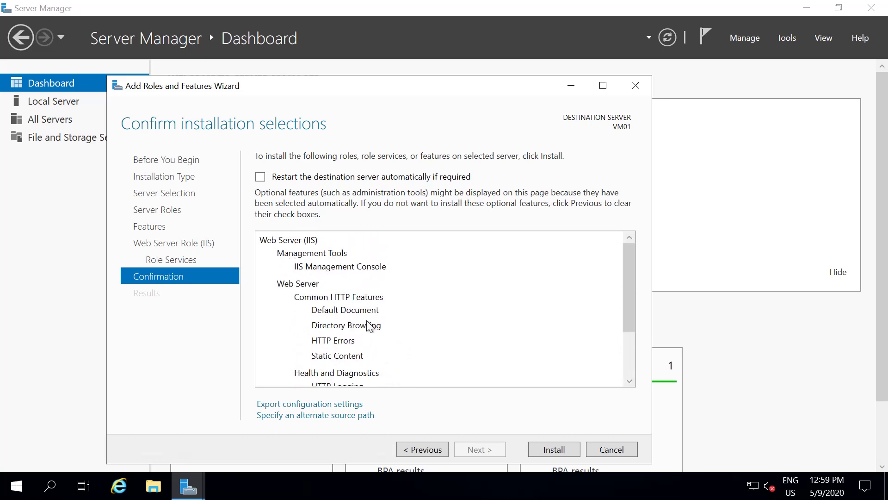
left_click(554, 449)
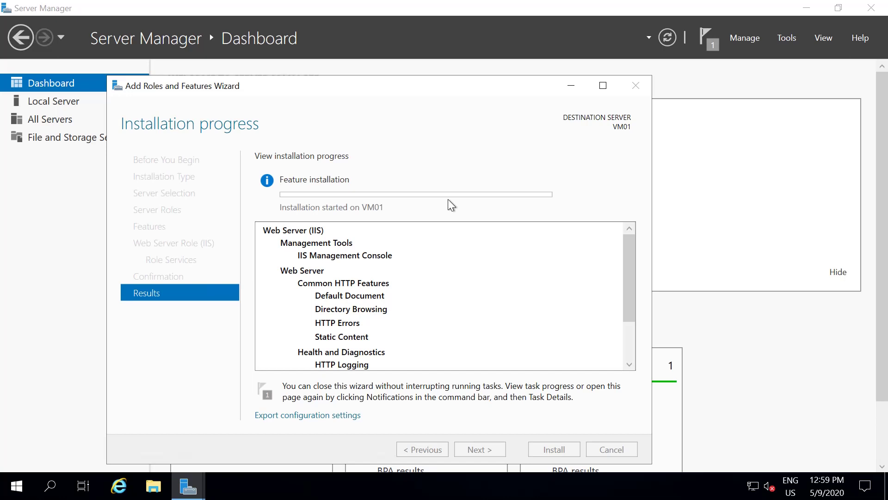
- Run 'notepad' from the Win+R box to get a blank Untitled document
key("super+r")
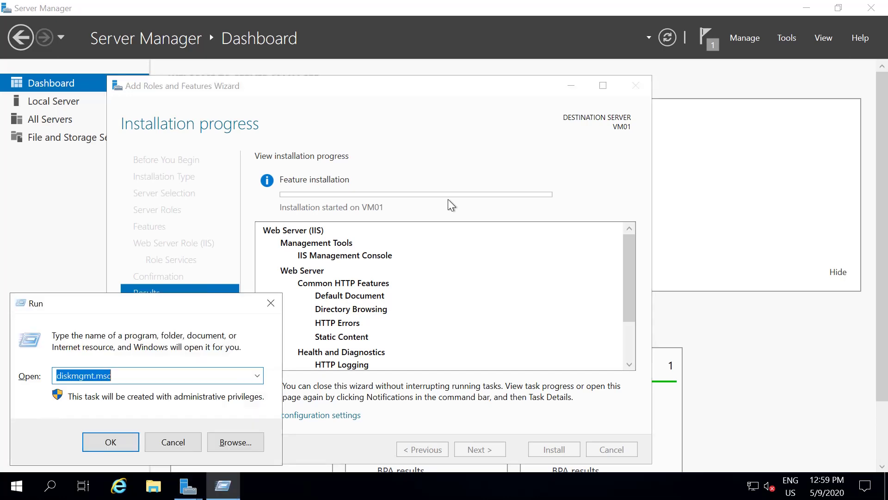
type("no")
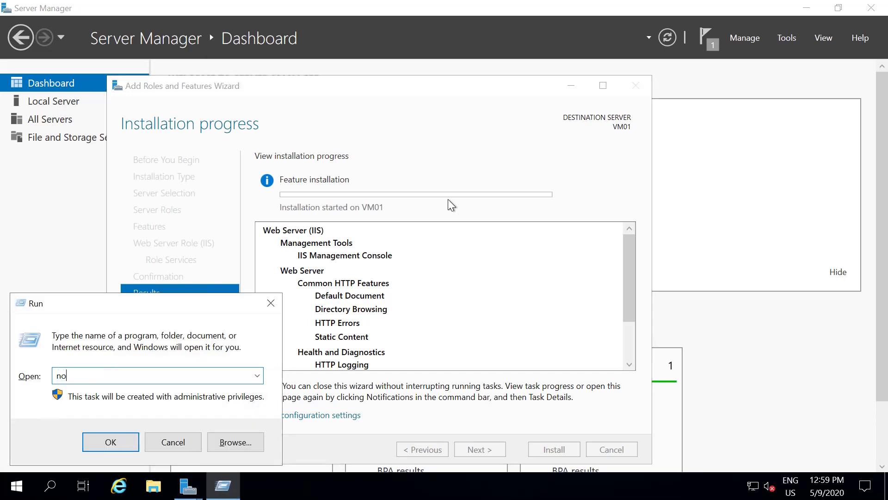
type("tepad")
key("Return")
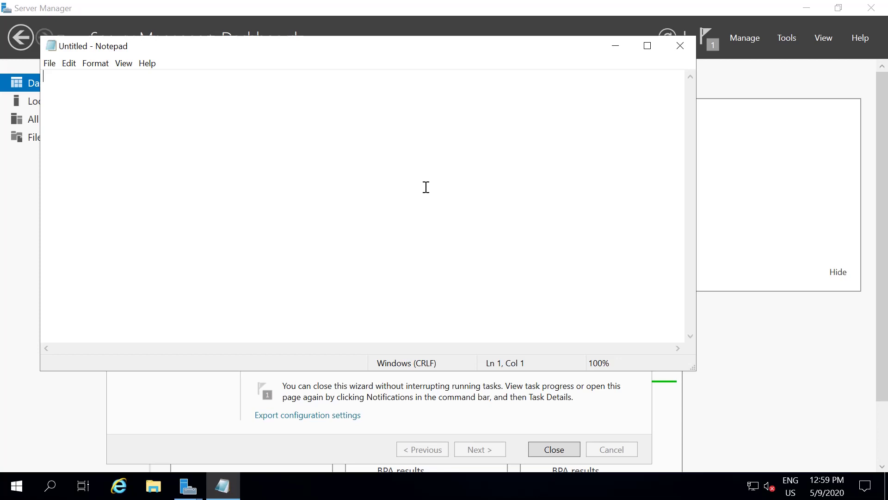
- Type 'Welcome to COMET Azure Training', correcting the 'Welcomet' typo
type("Welcomet to")
key("BackSpace")
key("BackSpace")
key("BackSpace")
key("BackSpace")
type("to COMET Azure T")
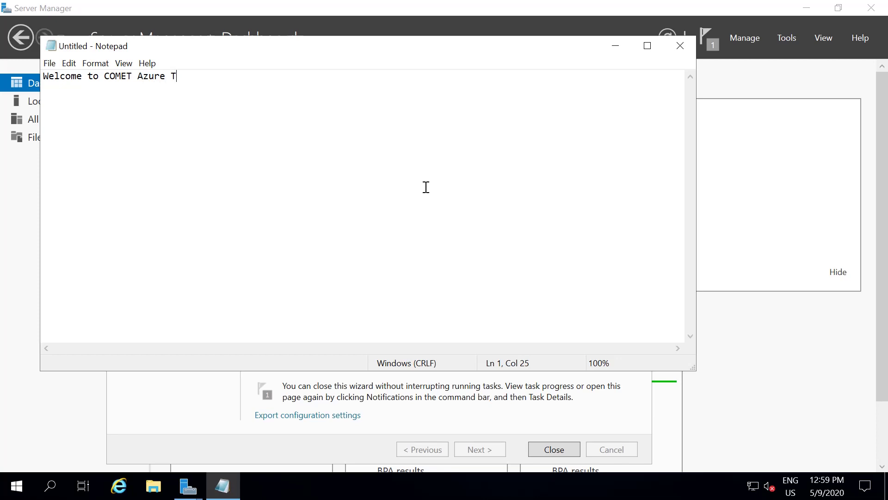
type("raining")
- Open Save As from the File menu and browse to the Windows (C:) drive
left_click(50, 65)
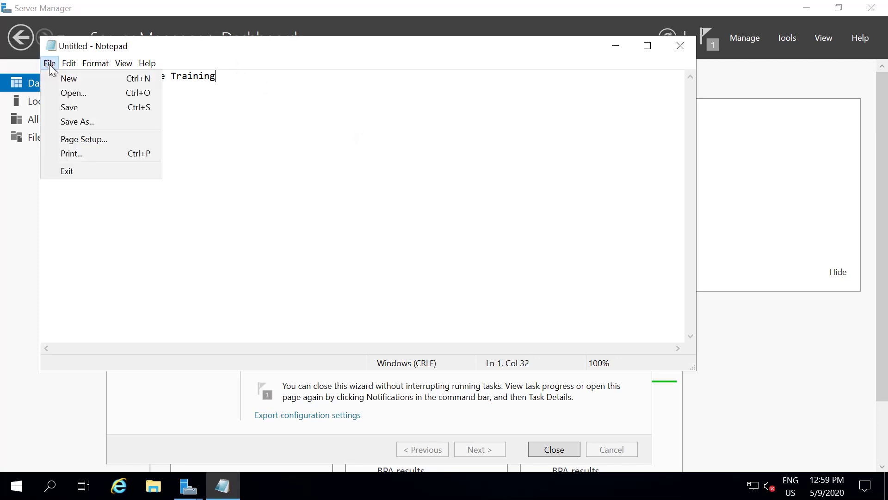
left_click(71, 122)
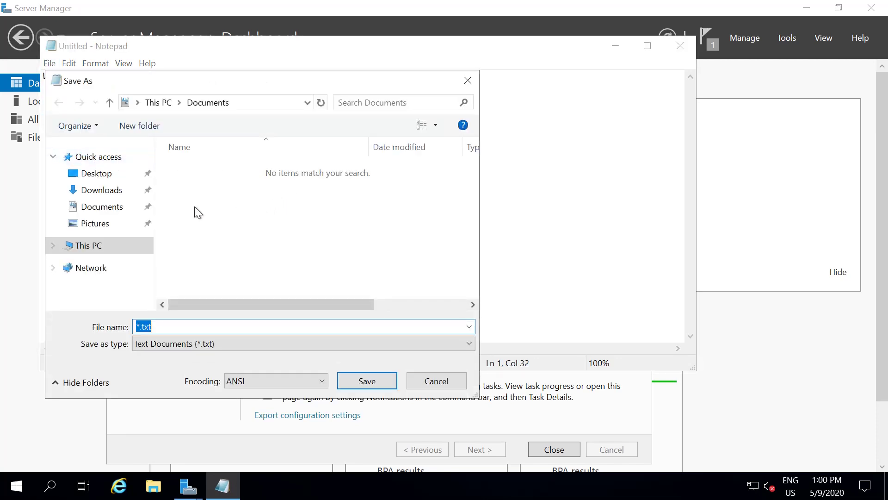
left_click(90, 246)
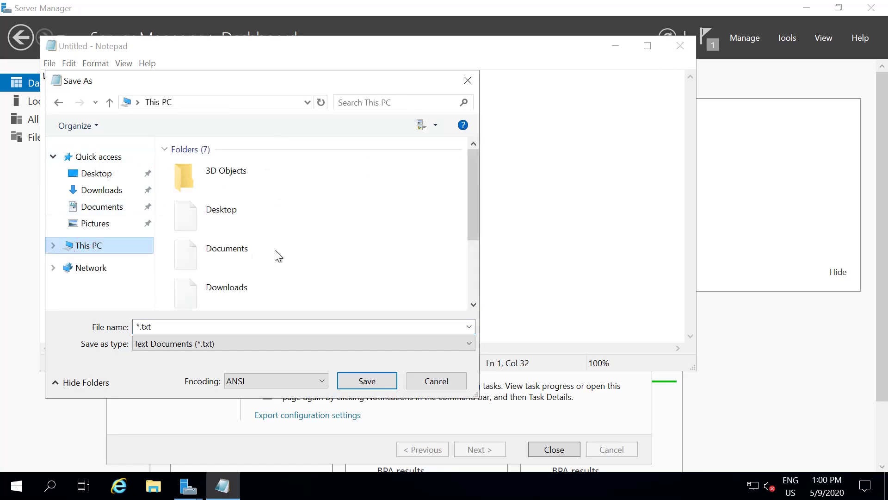
left_click_drag(474, 187, 475, 254)
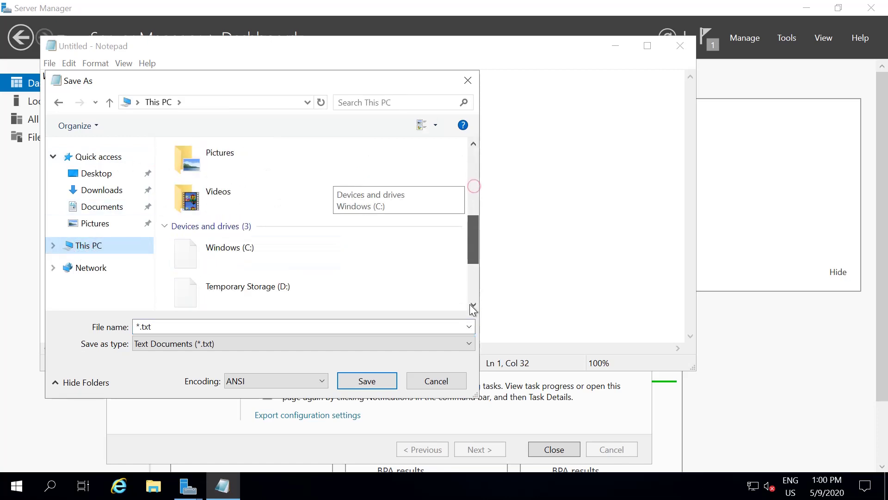
left_click(472, 306)
left_click(247, 160)
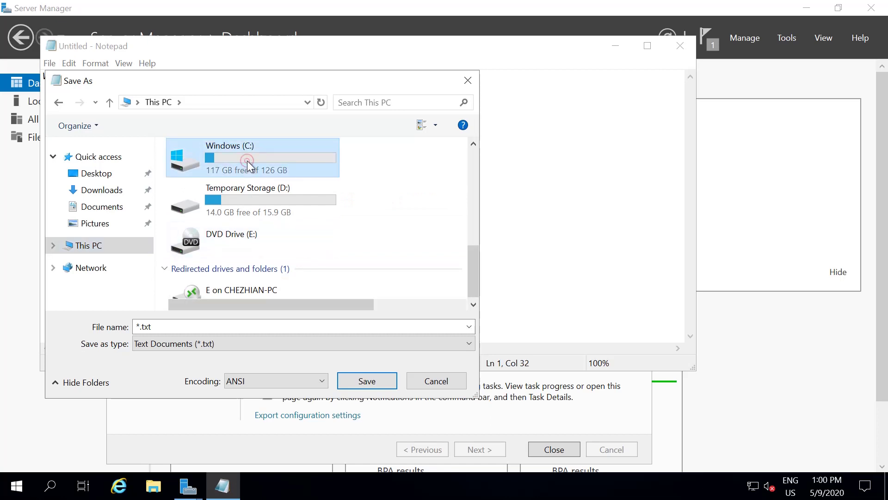
double_click(247, 160)
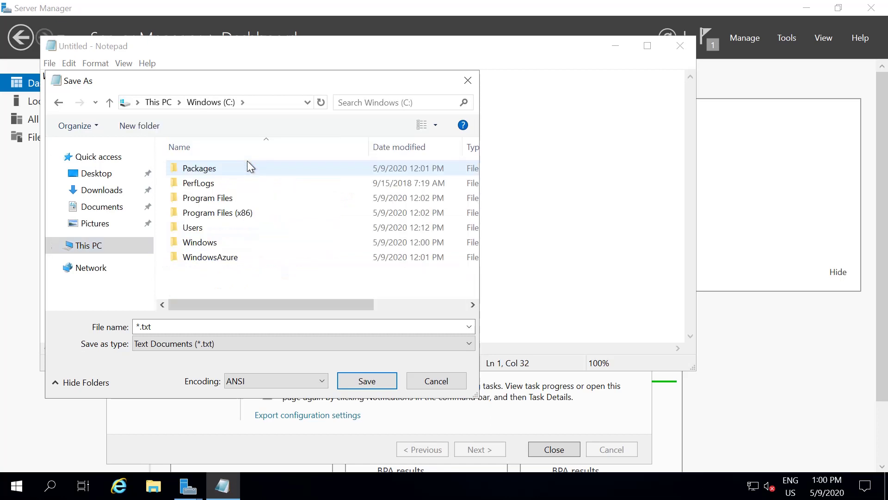
- Create a new folder named Web on C:, open it, and select the file name
left_click(138, 126)
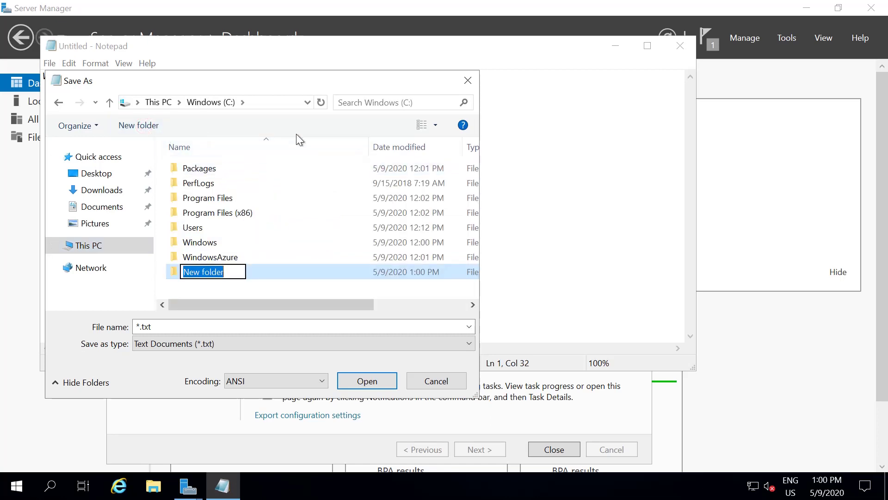
type("Web")
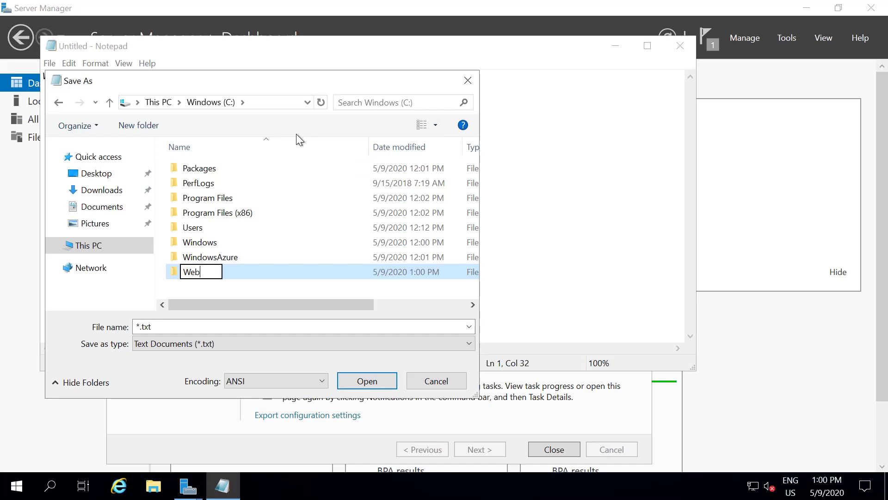
key("Return")
key("Return")
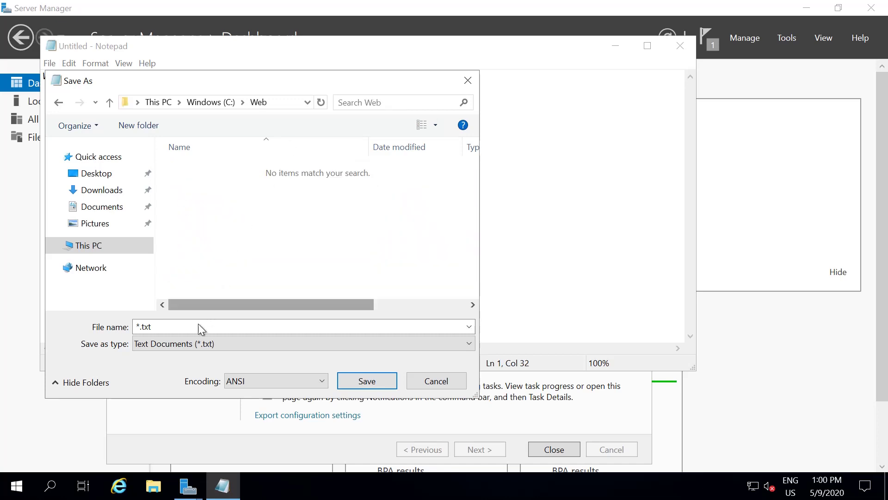
double_click(194, 328)
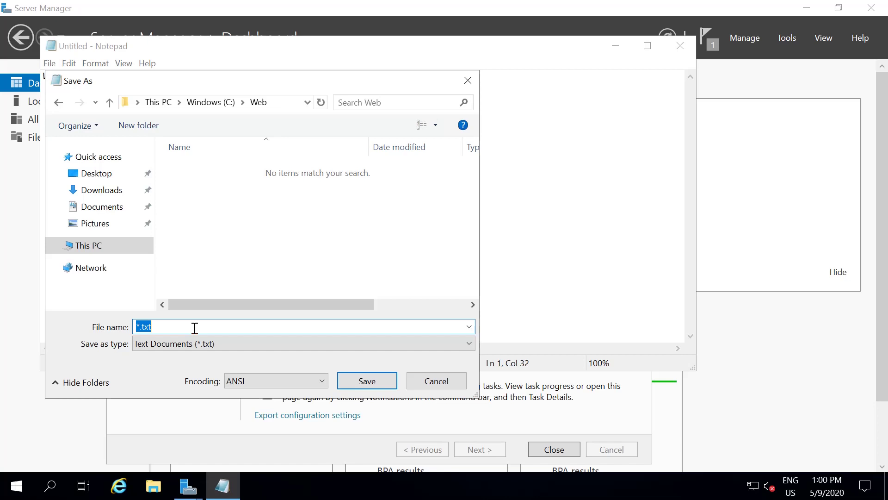
- Save the page as default.htm in C:\Web, then close Notepad
type("default")
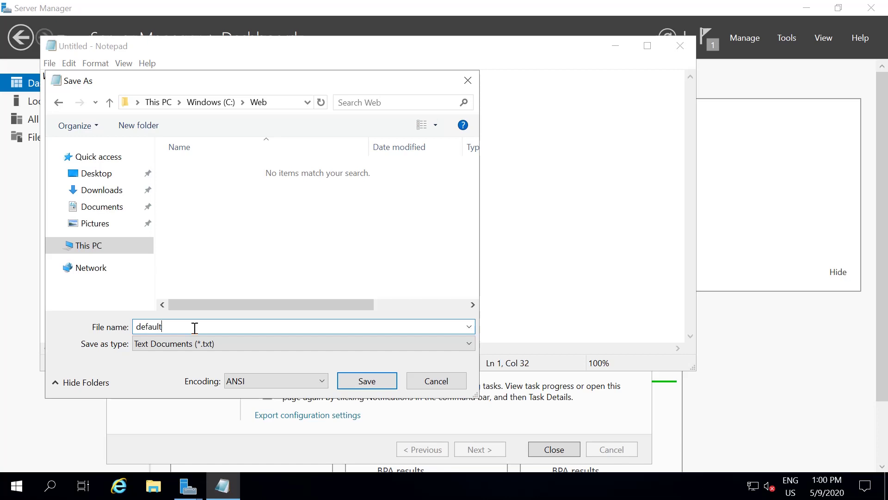
type(".")
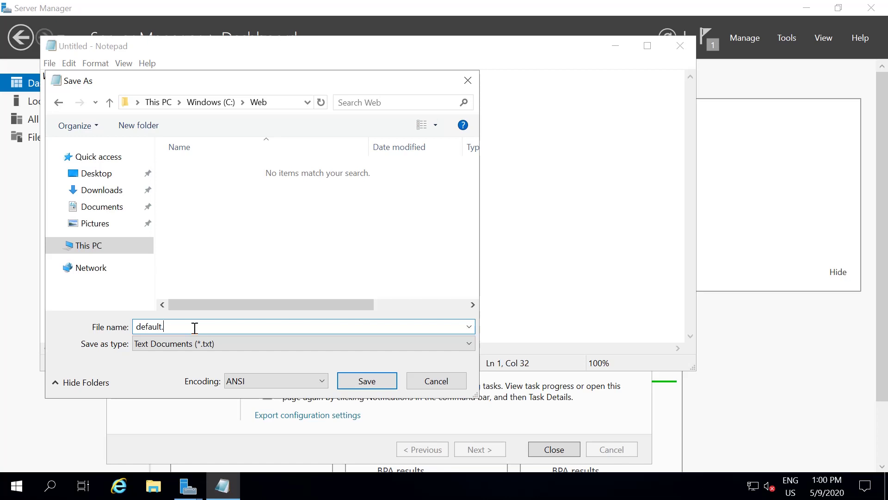
type("htm")
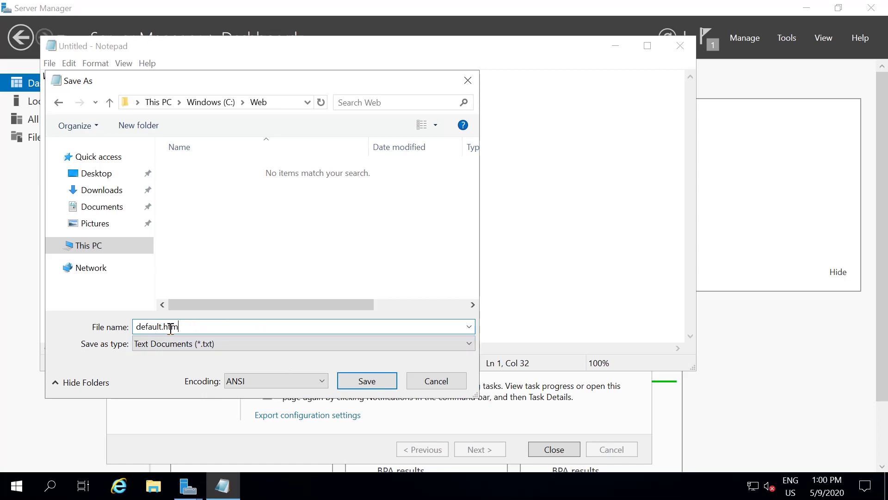
left_click(369, 380)
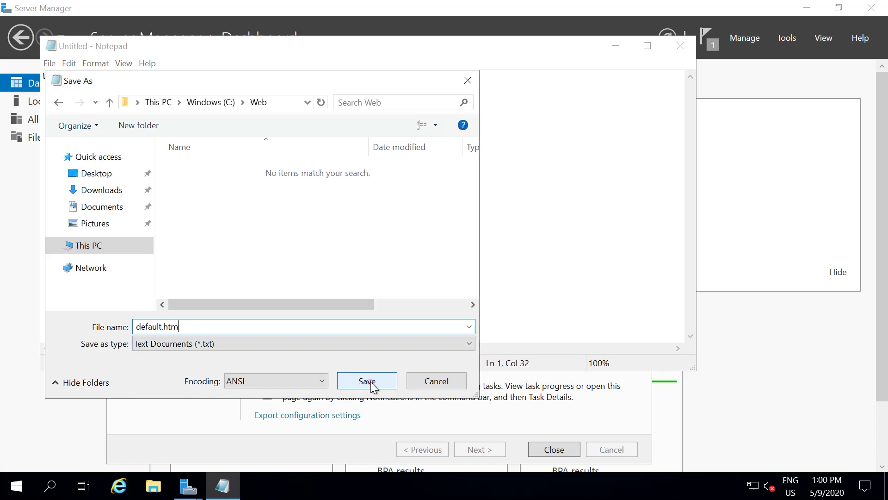
left_click(679, 49)
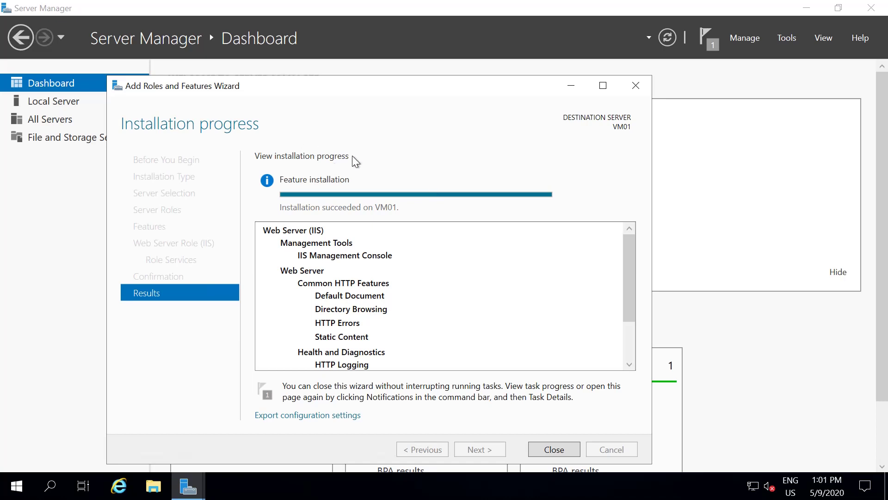
- Close the finished Add Roles wizard and launch IIS Manager from the Tools menu
left_click(555, 451)
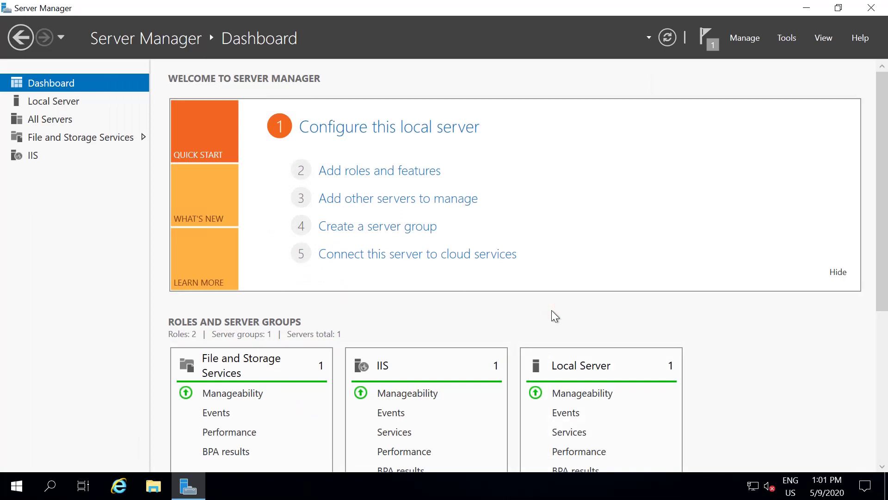
left_click(793, 40)
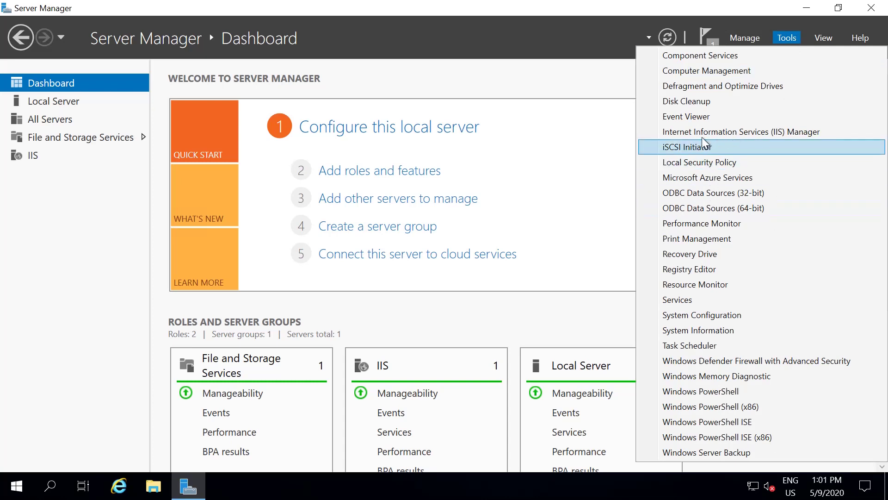
left_click(818, 132)
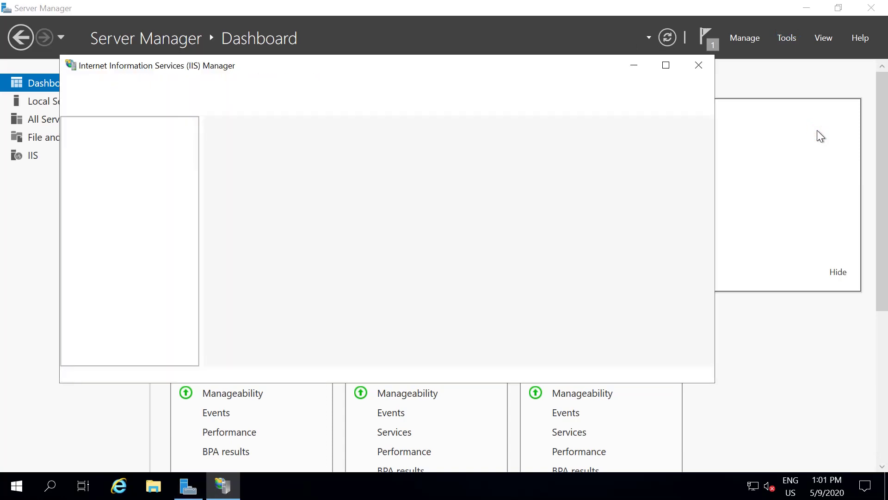
- Maximize IIS Manager, open VM01 home, expand Sites to reveal Default Web Site, and open File Explorer
left_click(666, 66)
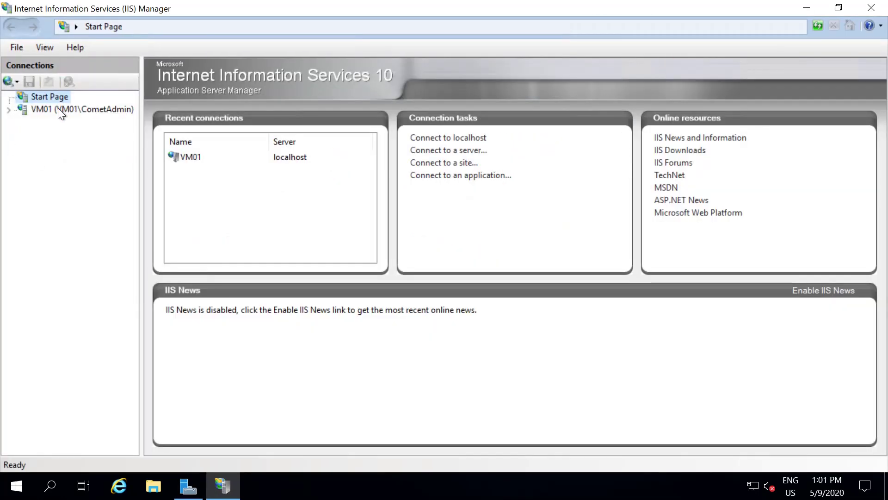
left_click(10, 111)
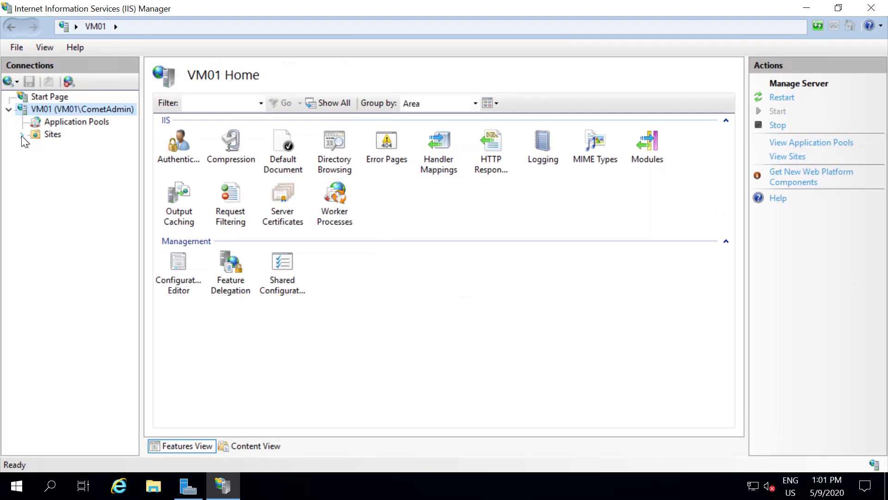
left_click(21, 135)
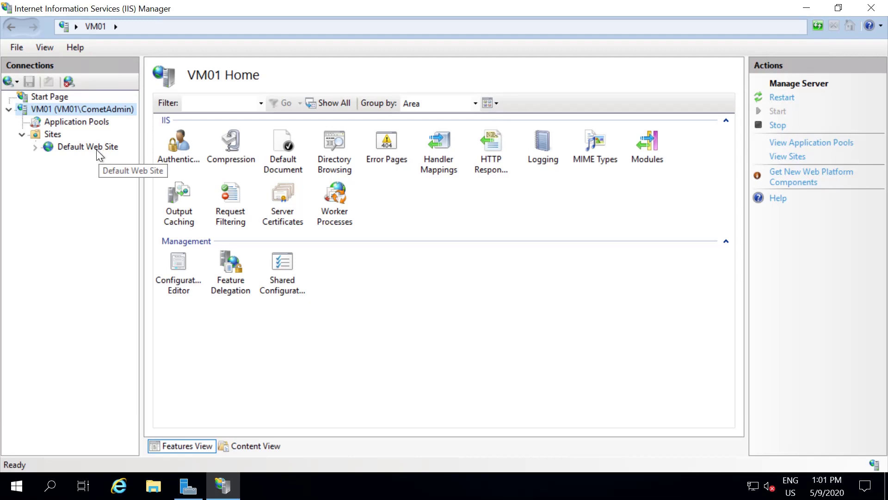
left_click(153, 487)
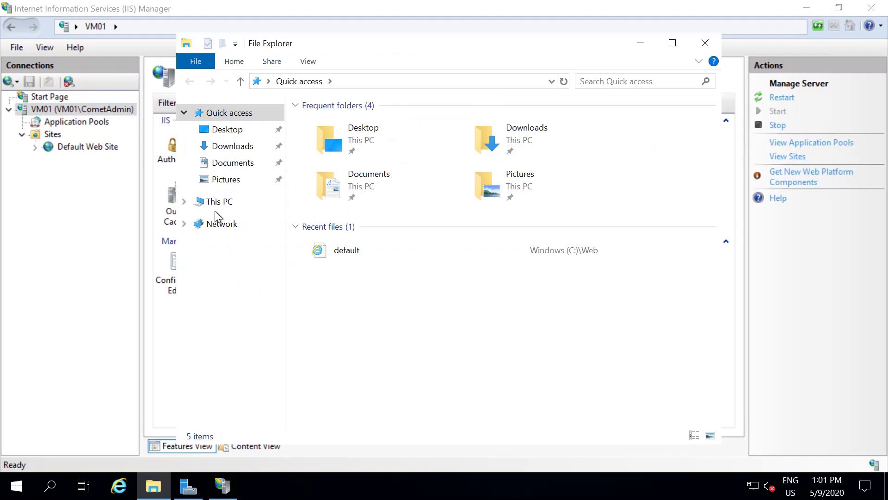
- Browse to C:\inetpub\wwwroot, select the iisstart file, then close File Explorer
left_click(215, 200)
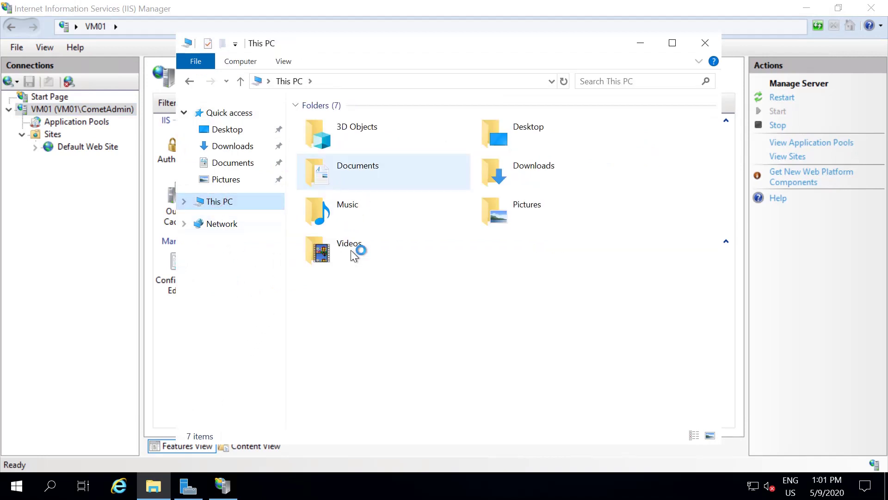
double_click(361, 292)
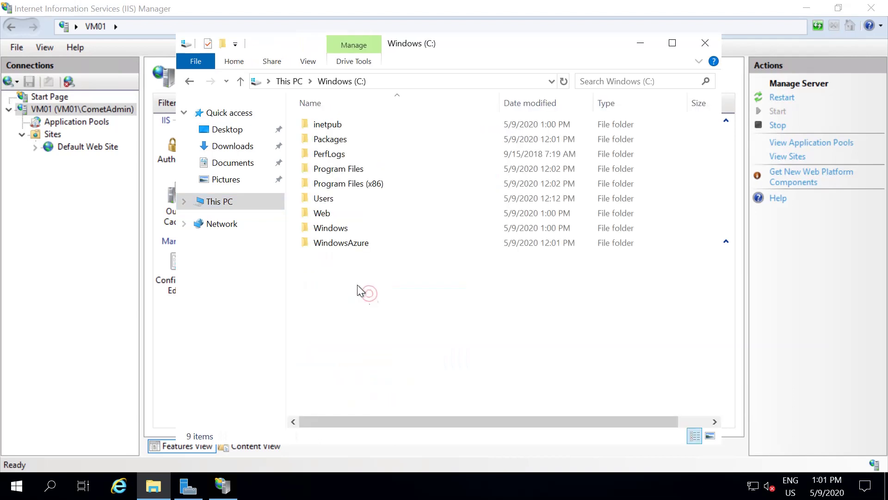
double_click(334, 124)
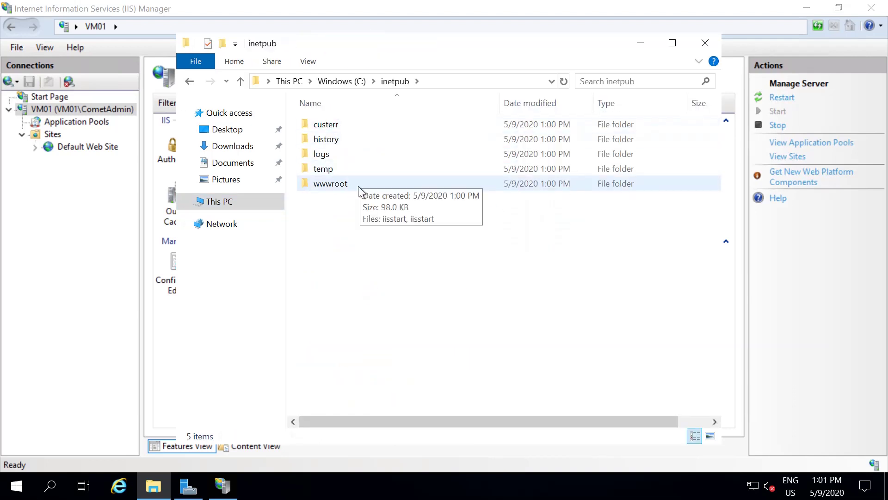
double_click(358, 186)
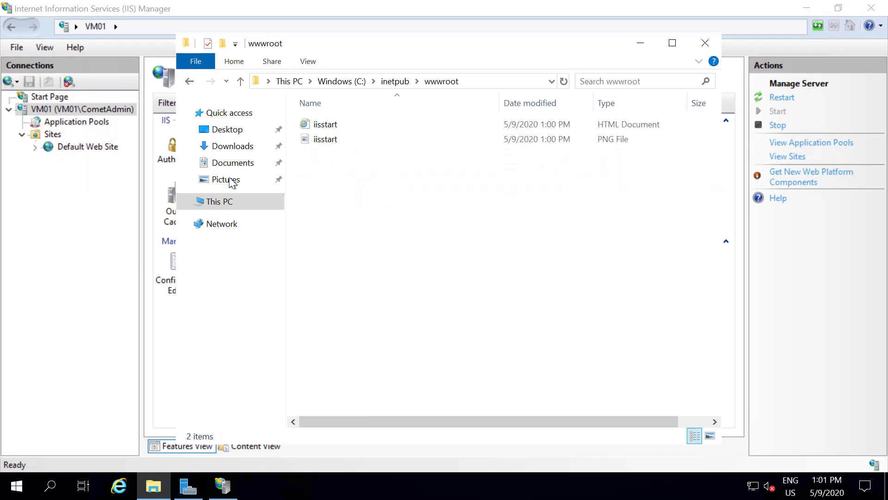
left_click(336, 126)
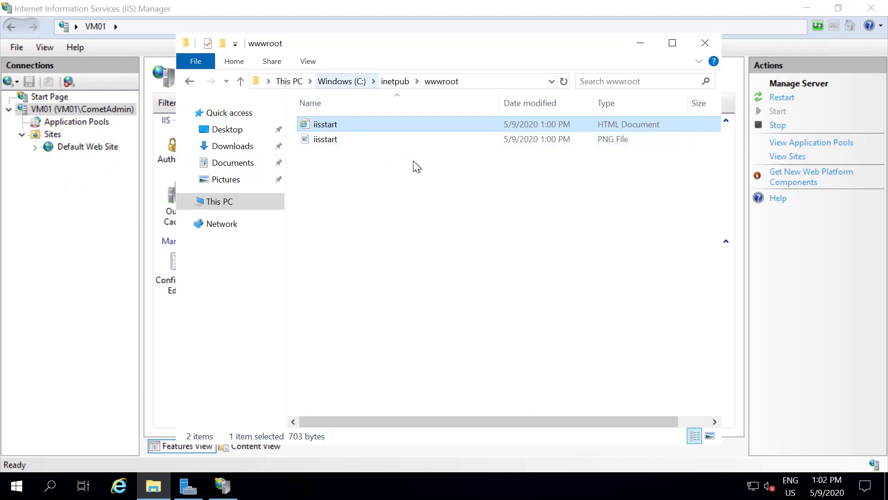
left_click(704, 44)
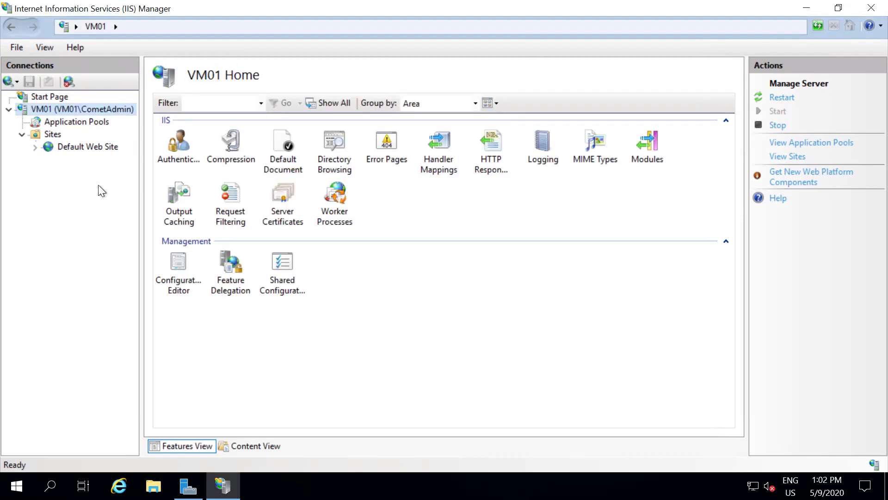
- Add a new website under Sites named 'Sample Site'
right_click(52, 134)
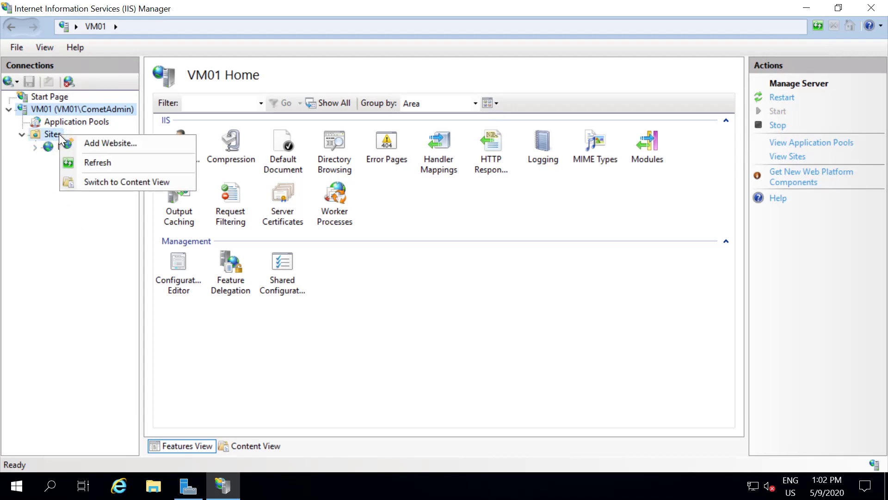
left_click(135, 143)
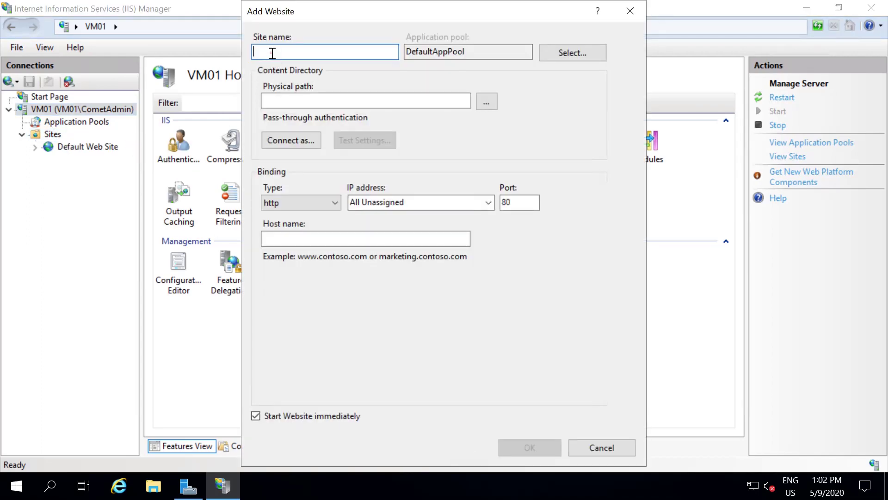
type("Si")
key("BackSpace")
type("ample")
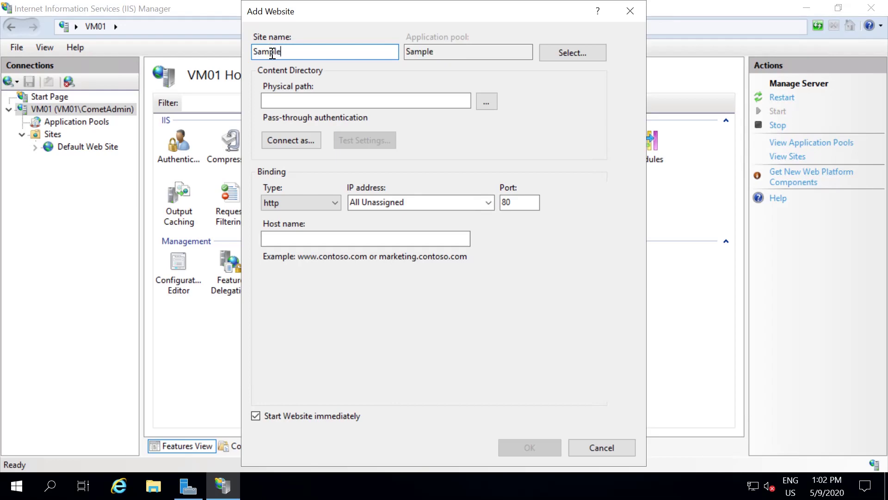
type(" Site")
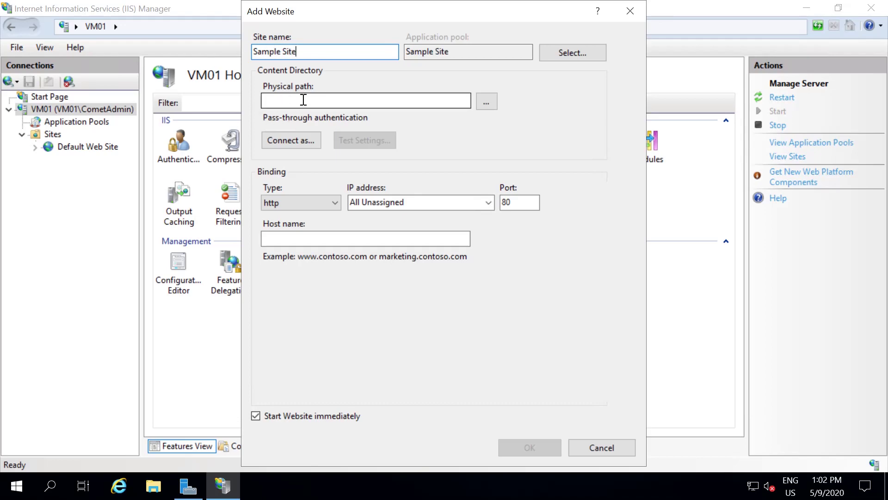
- Set the site's physical path to the C:\Web folder
left_click(315, 98)
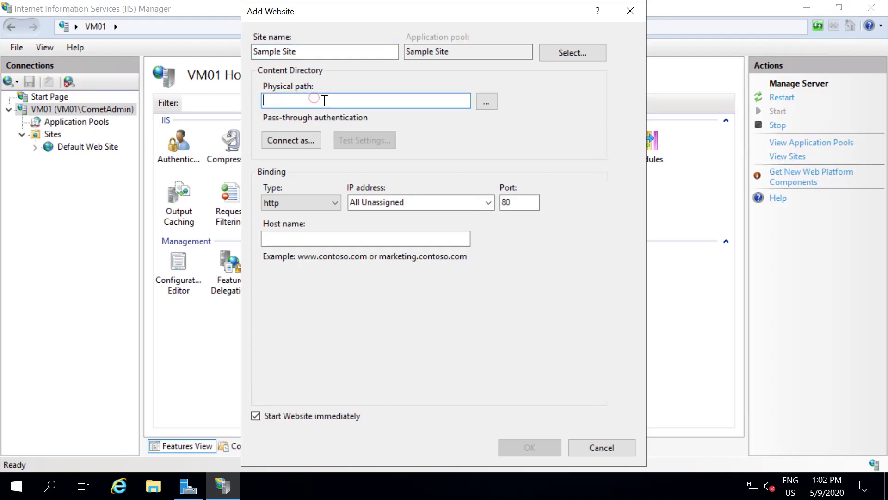
left_click(487, 102)
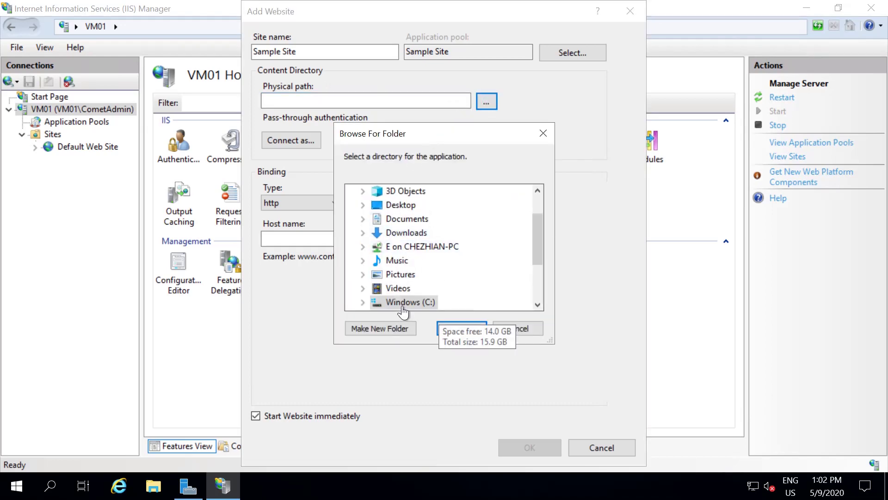
double_click(402, 306)
scroll(486, 266, "down", 1)
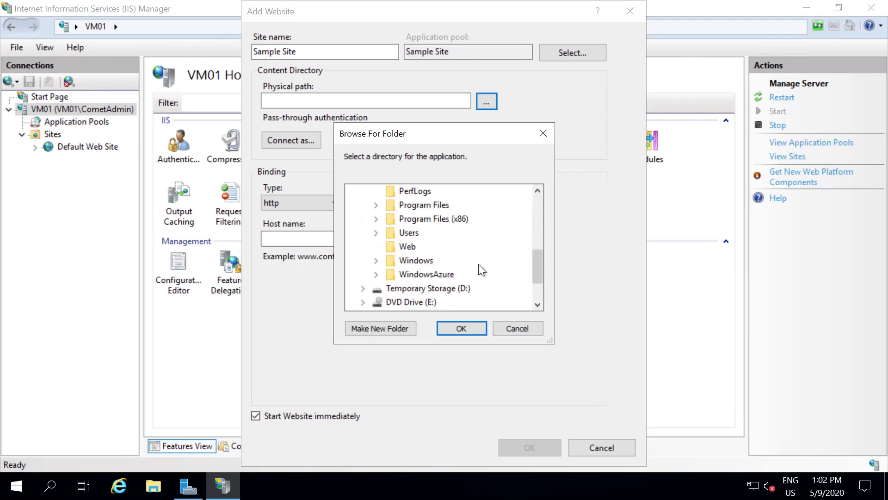
scroll(435, 272, "up", 2)
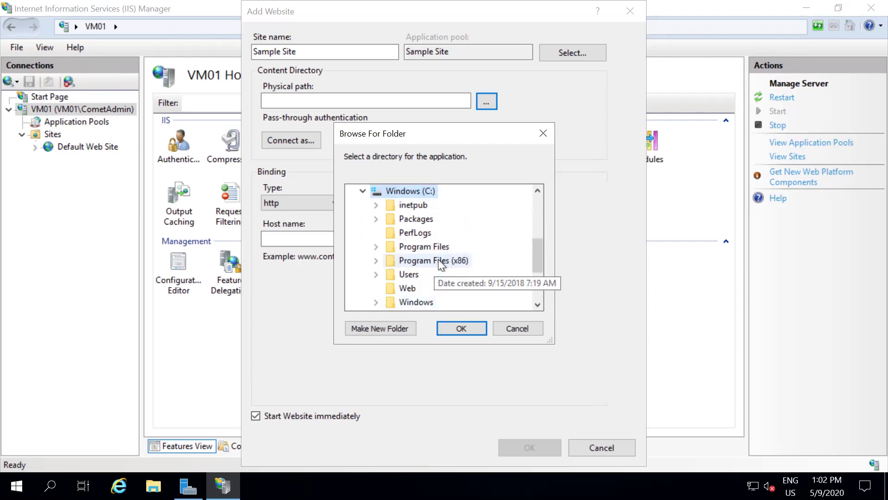
left_click(407, 288)
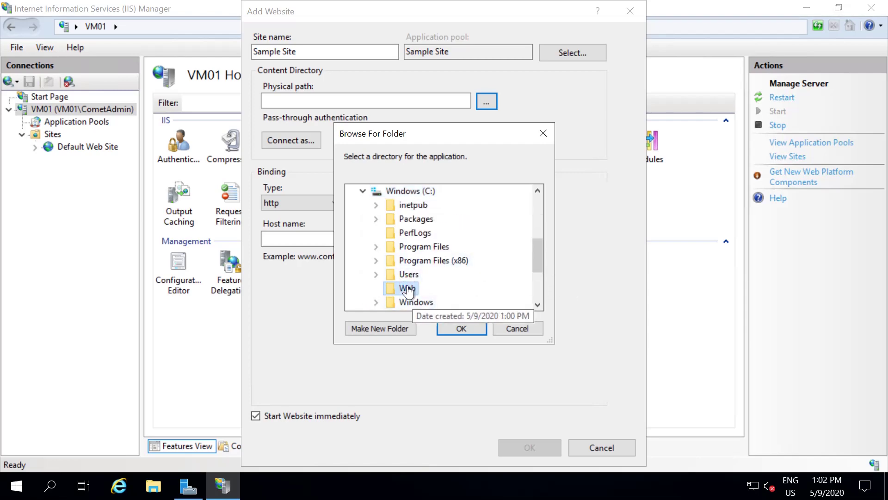
left_click(459, 329)
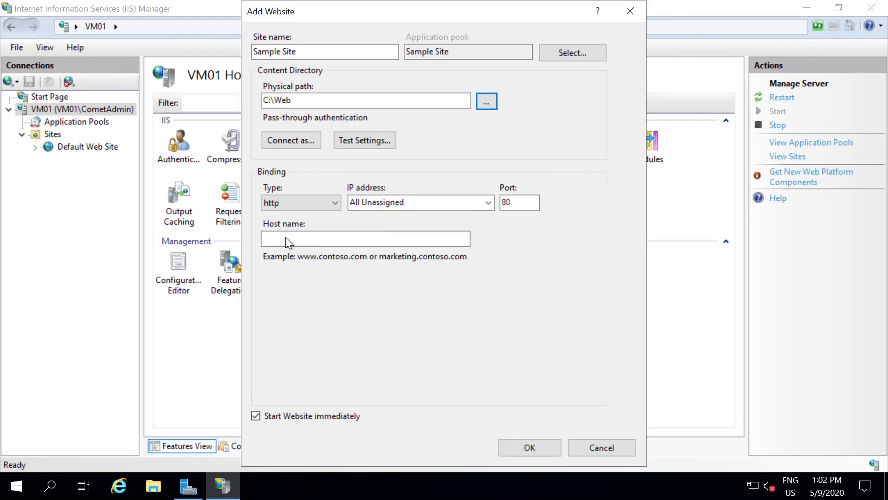
left_click(293, 203)
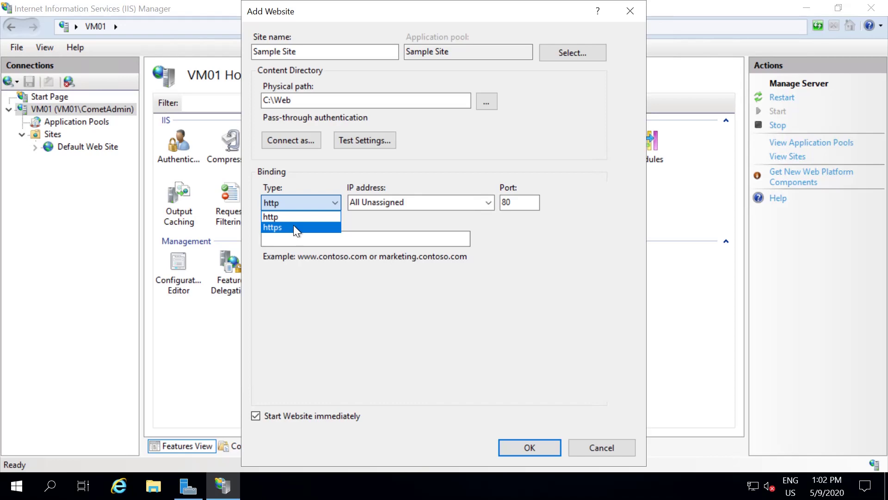
left_click(294, 227)
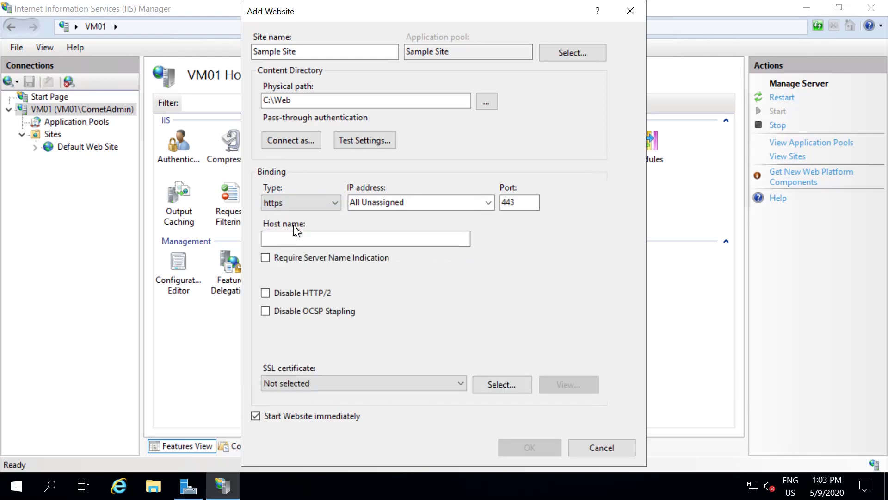
left_click(315, 202)
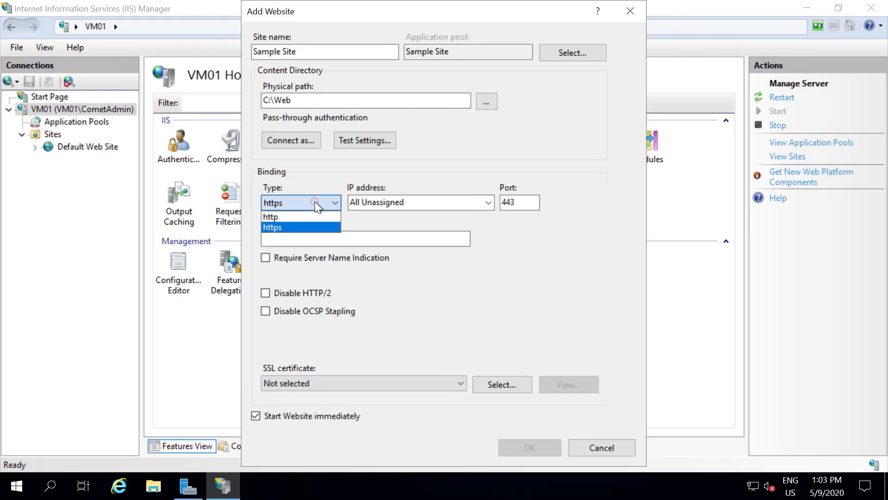
left_click(300, 382)
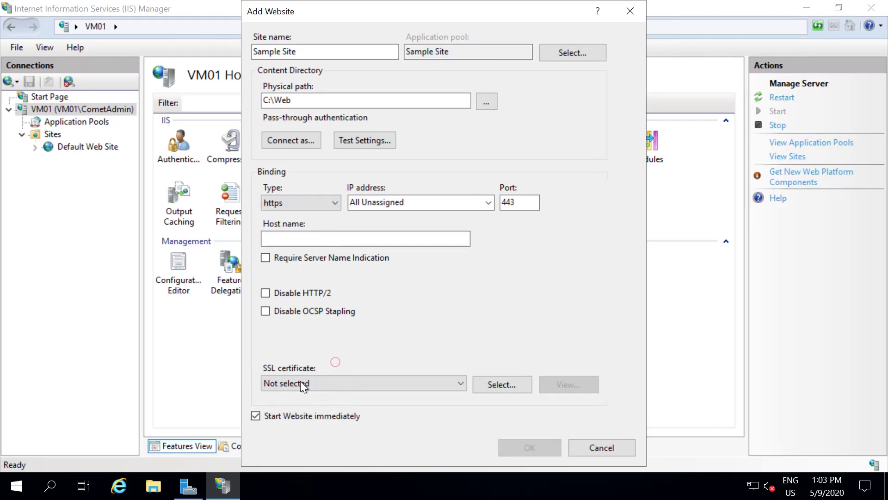
left_click(323, 383)
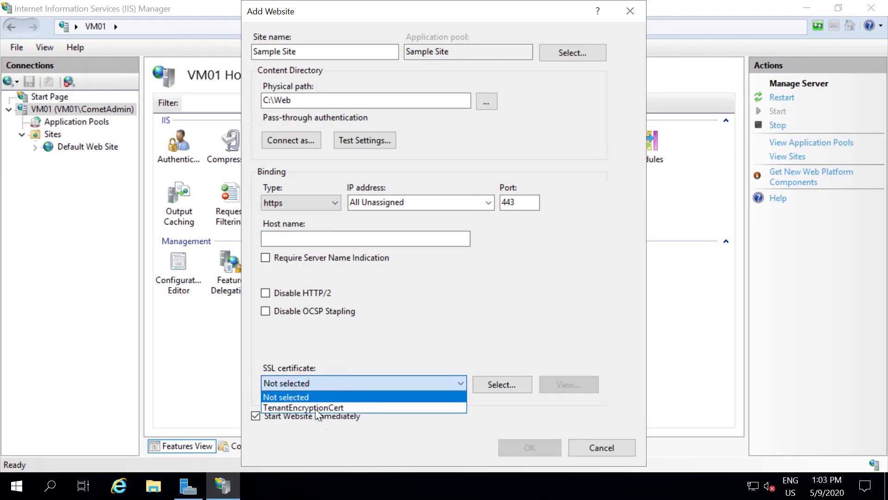
left_click(307, 200)
left_click(307, 201)
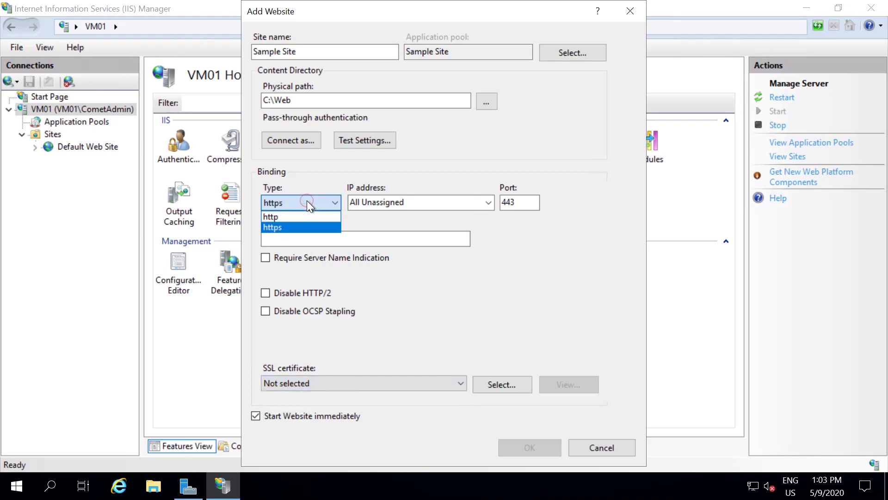
left_click(275, 220)
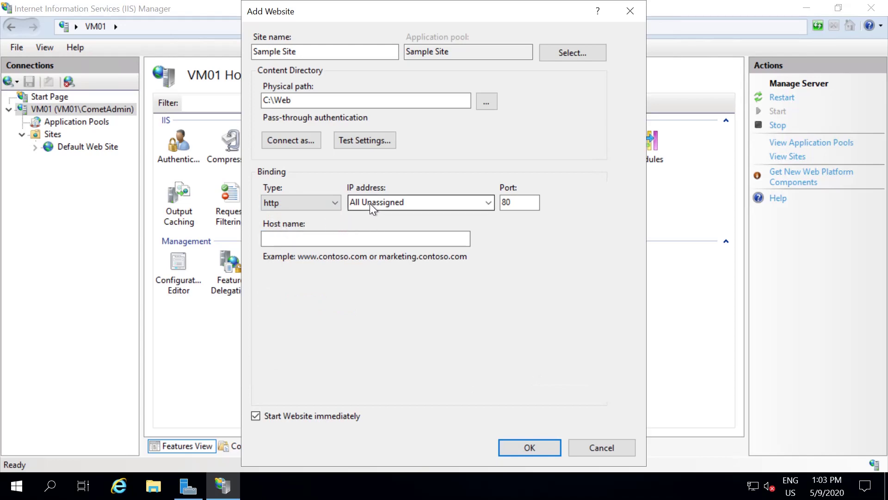
- Bind Sample Site to IP 20.0.0.4 on port 80 and create it
left_click(489, 202)
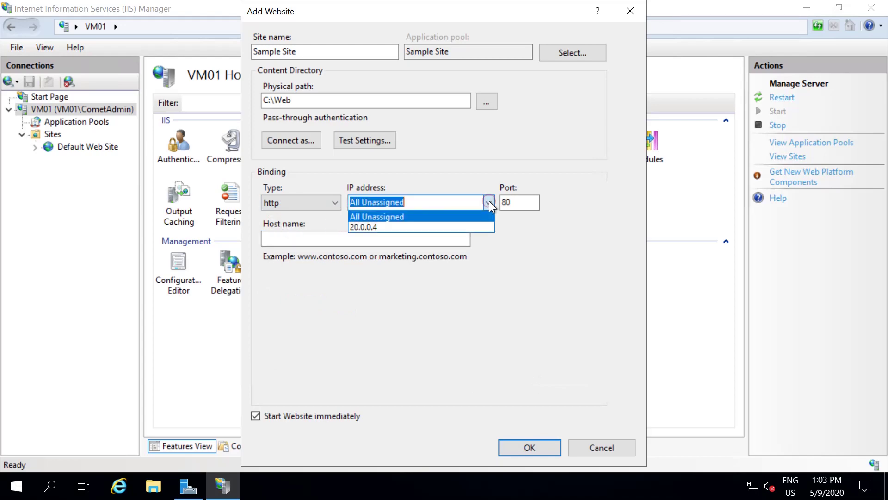
left_click(372, 226)
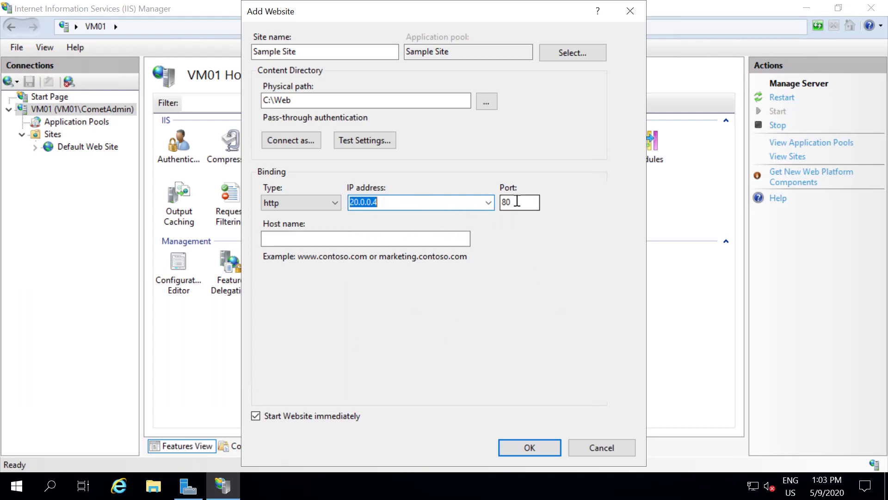
left_click(517, 200)
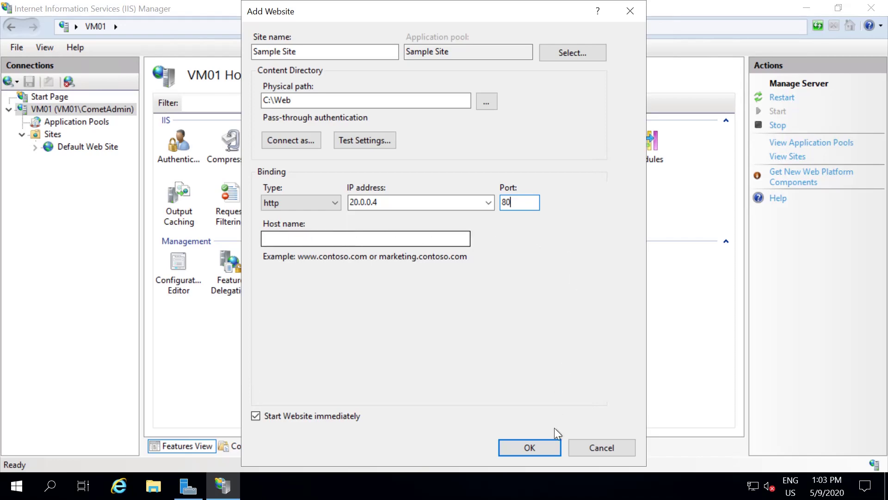
left_click(537, 447)
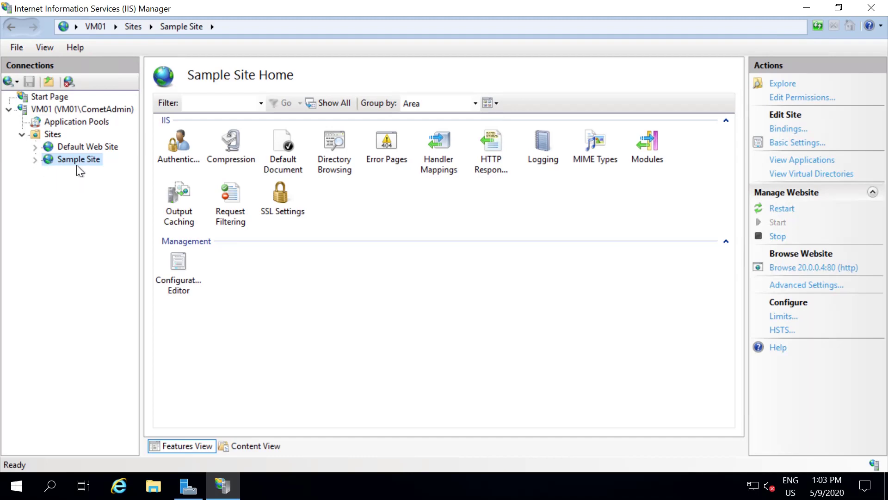
left_click(824, 270)
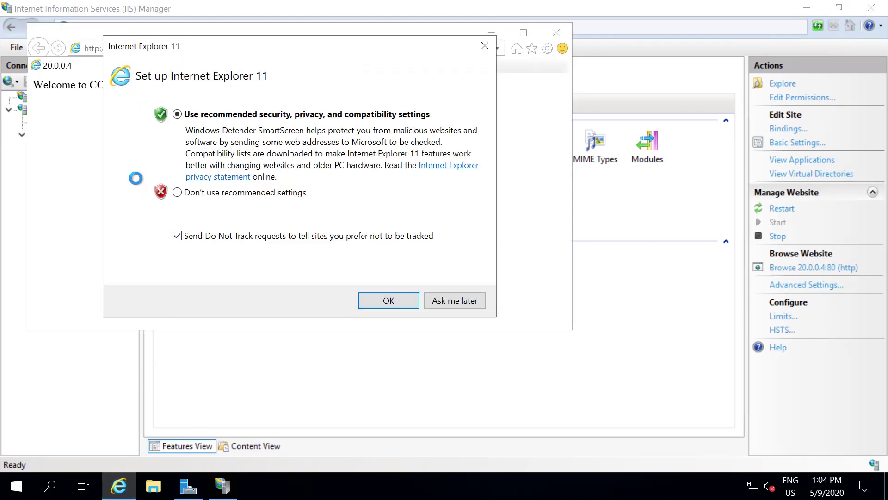
left_click(204, 235)
left_click(379, 300)
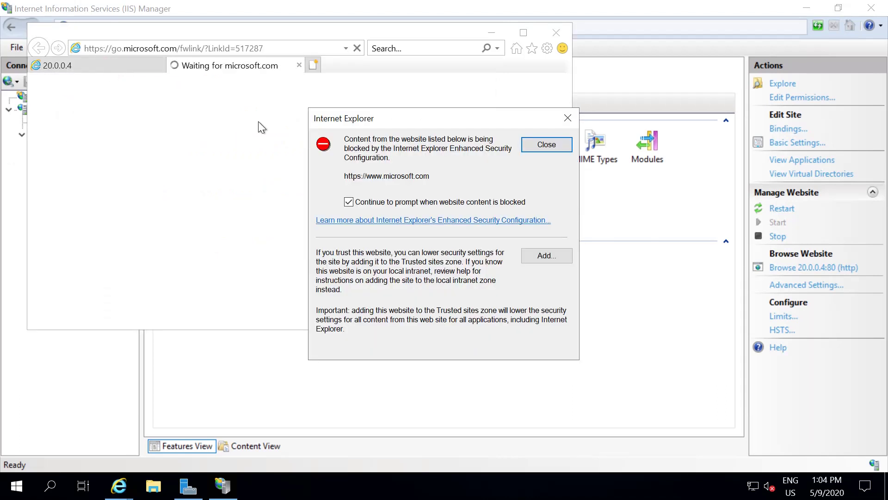
left_click(545, 147)
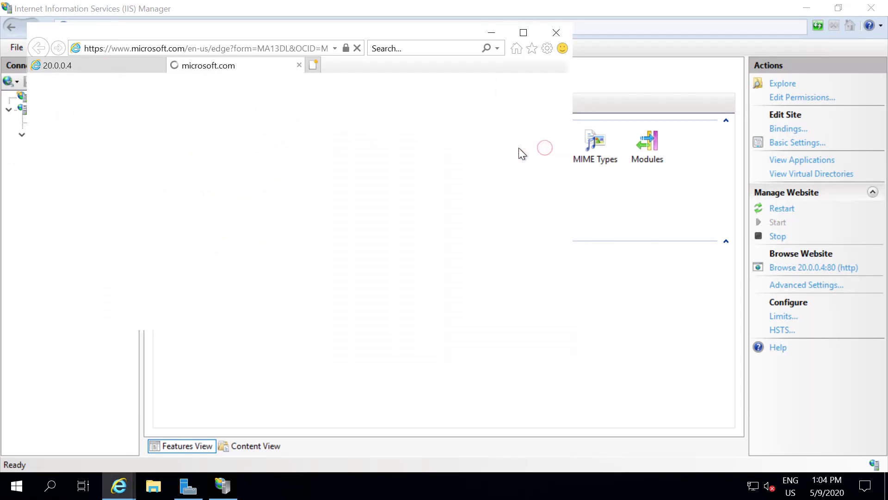
left_click(299, 65)
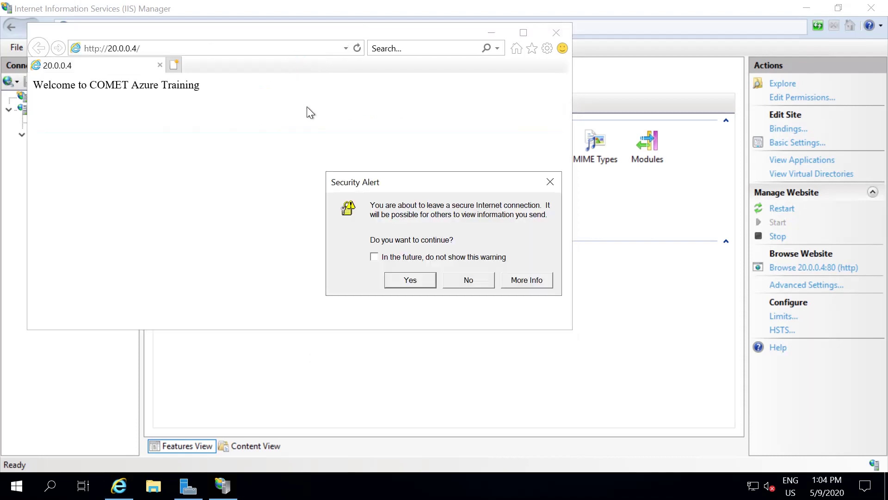
left_click(432, 282)
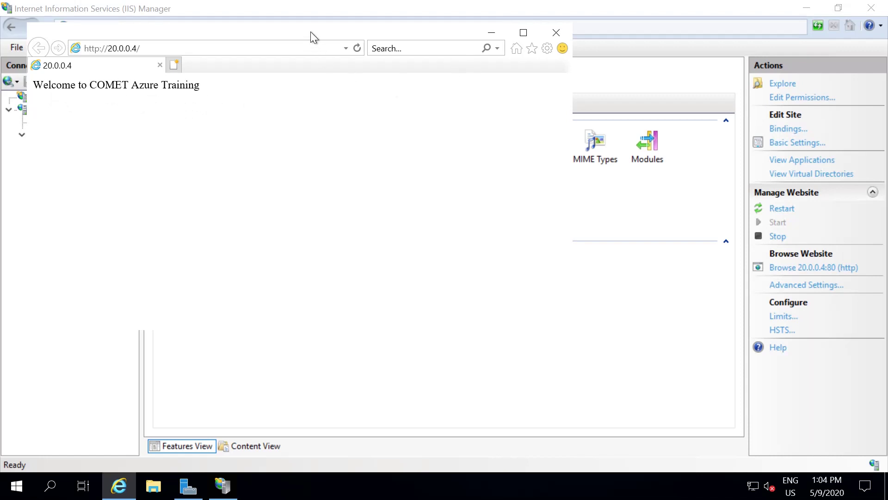
left_click_drag(420, 32, 445, 72)
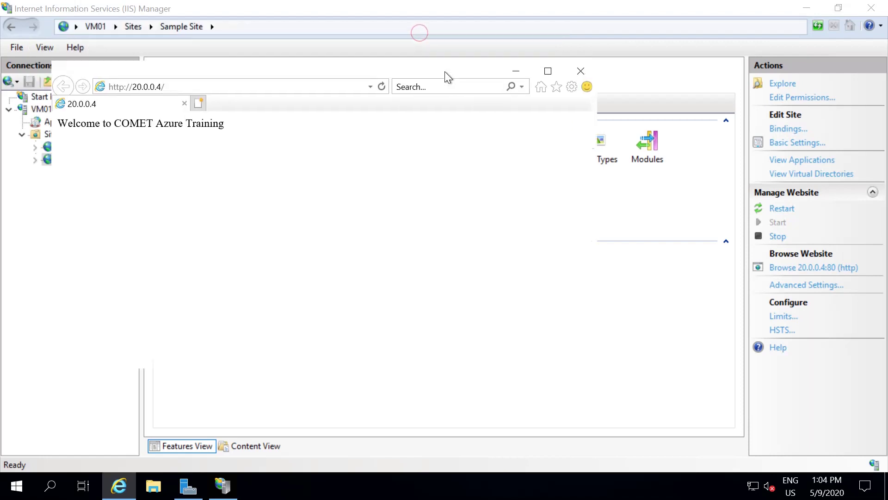
left_click(587, 71)
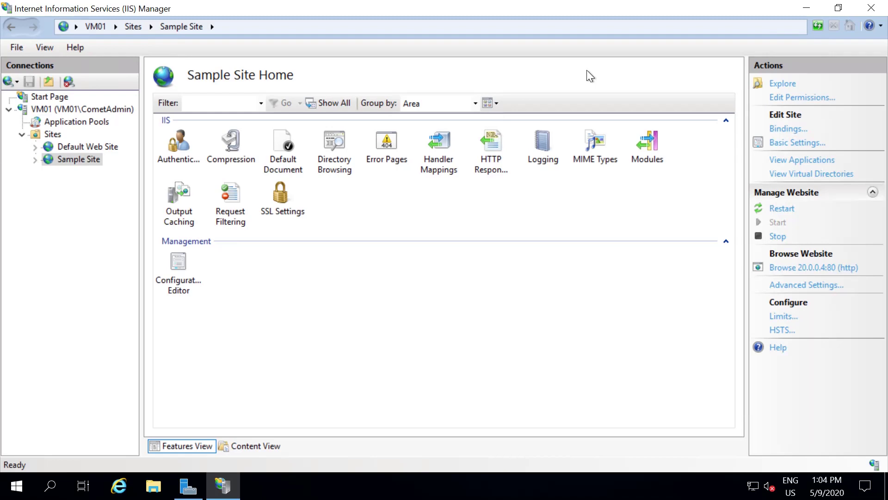
mouse_move(555, 6)
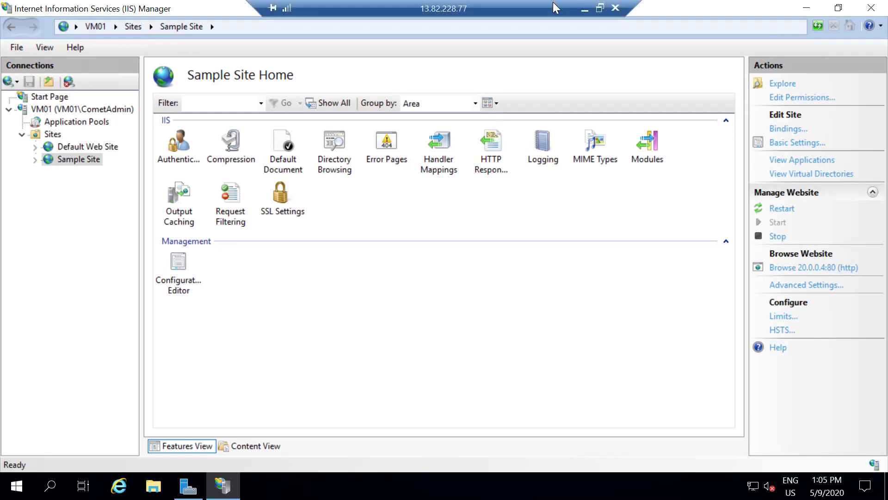
- Minimize the RDP session, copy VM01's public IP 13.82.228.77, and open a new tab
left_click(583, 8)
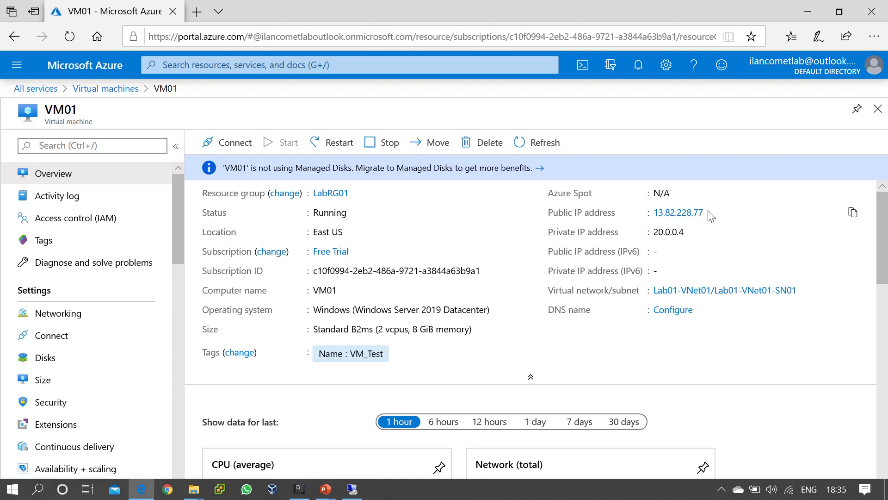
left_click(854, 215)
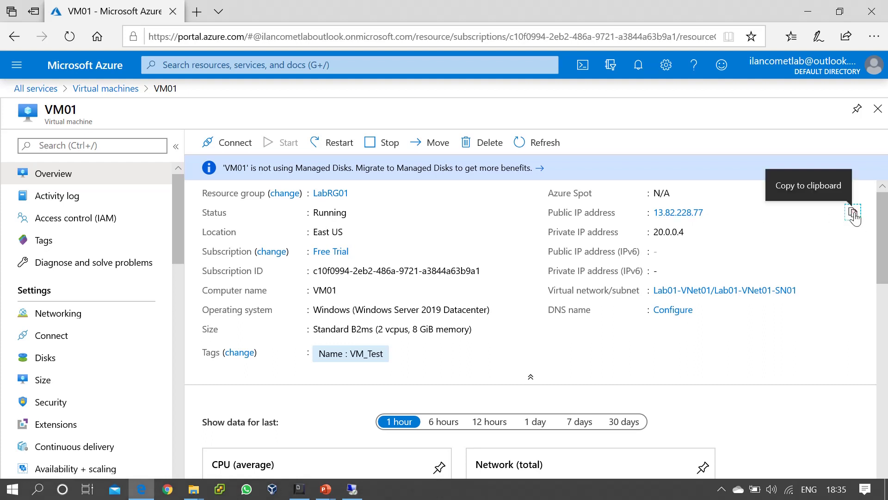
left_click(196, 12)
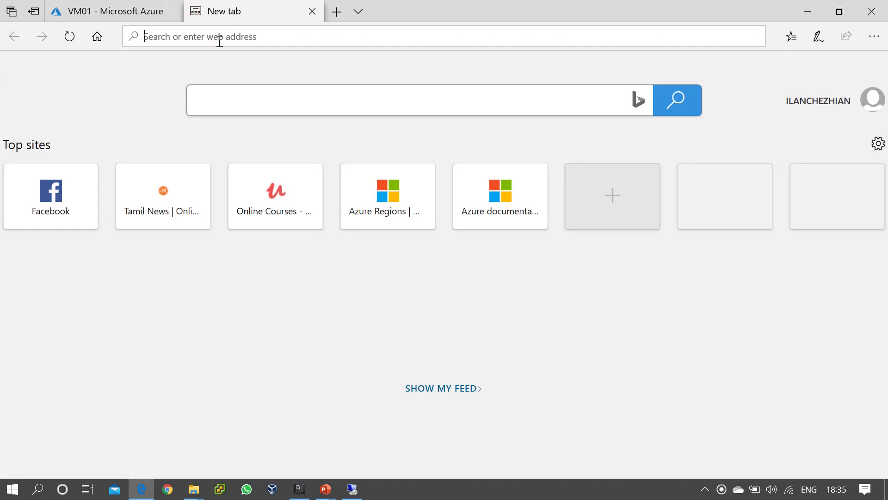
- Load 13.82.228.77 in the new tab, see it can't be reached, and return to the VM01 portal tab
key("ctrl+v")
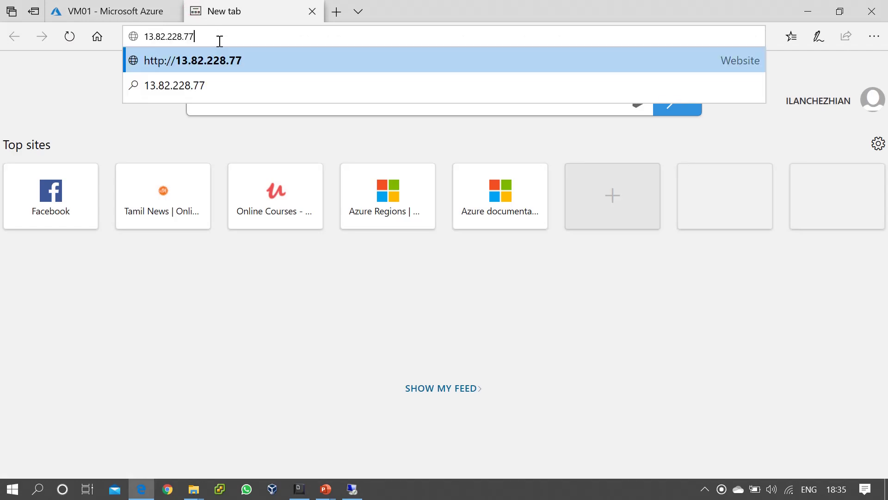
key("Return")
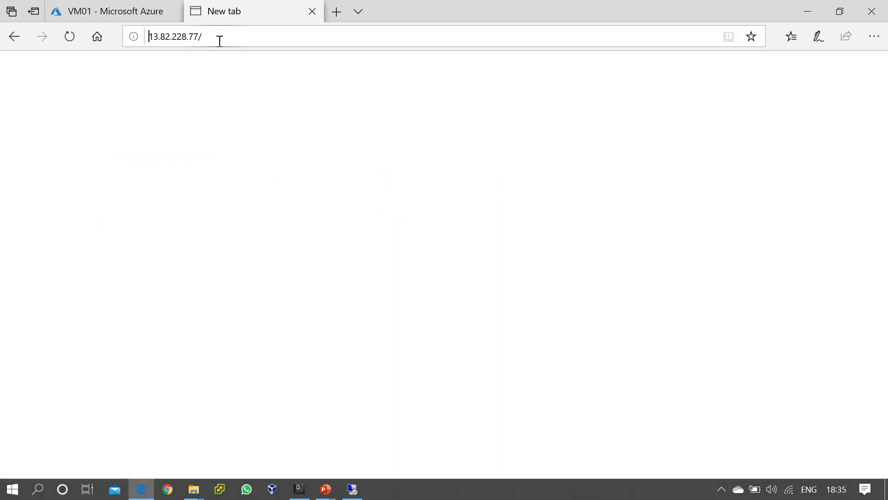
left_click(219, 41)
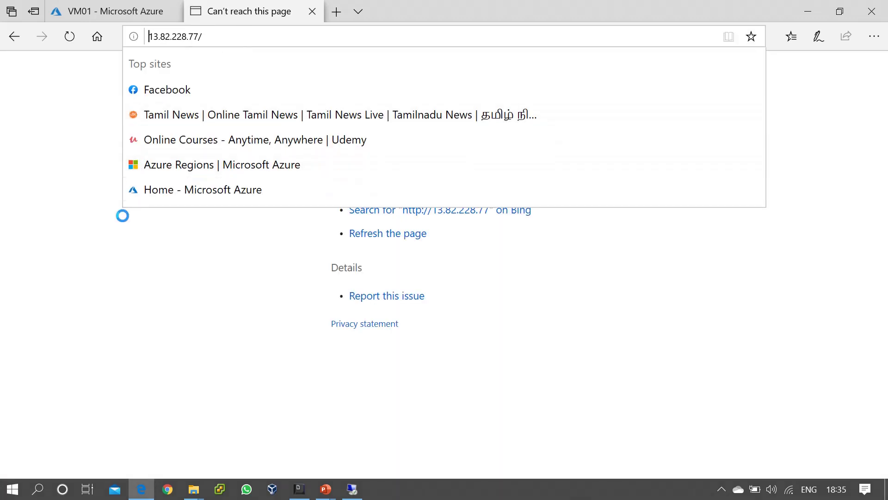
left_click(108, 274)
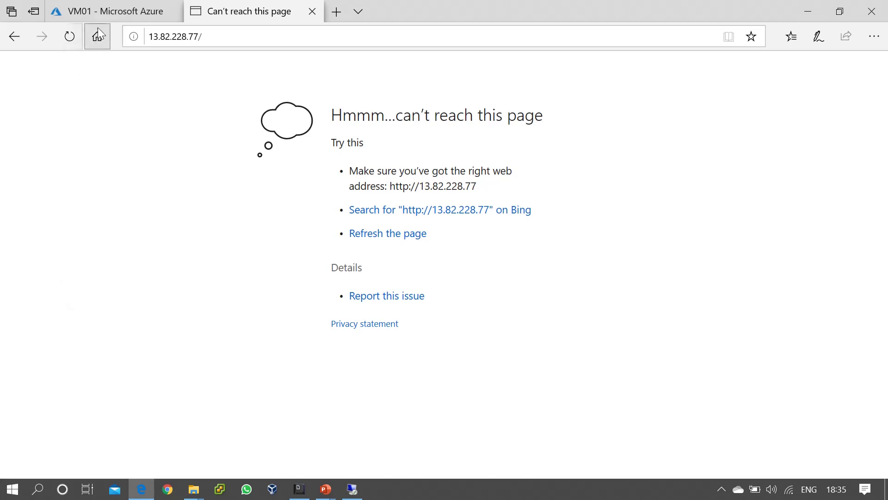
left_click(110, 13)
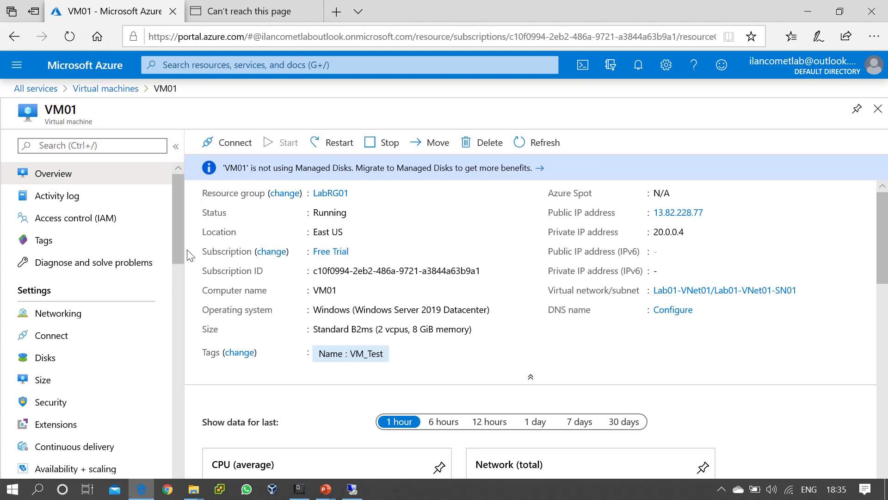
- Check VM01's networking rules, showing only RDP 3389 inbound, then close the Virtual machines blade
mouse_move(179, 214)
left_mouse_down()
mouse_move(179, 237)
mouse_move(183, 201)
left_mouse_up()
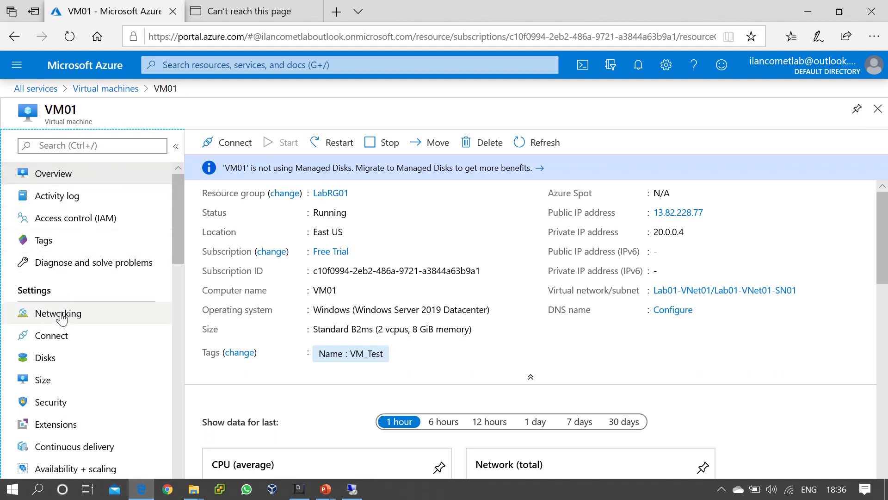
left_click(62, 319)
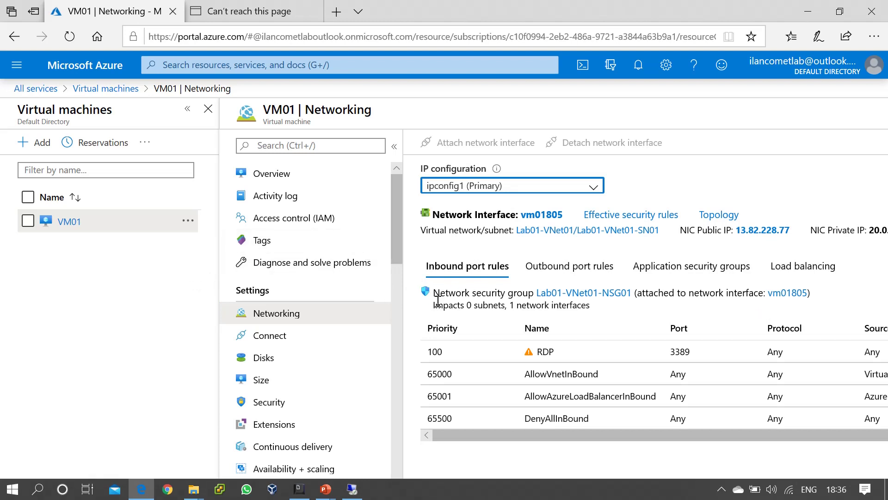
left_click_drag(430, 292, 540, 308)
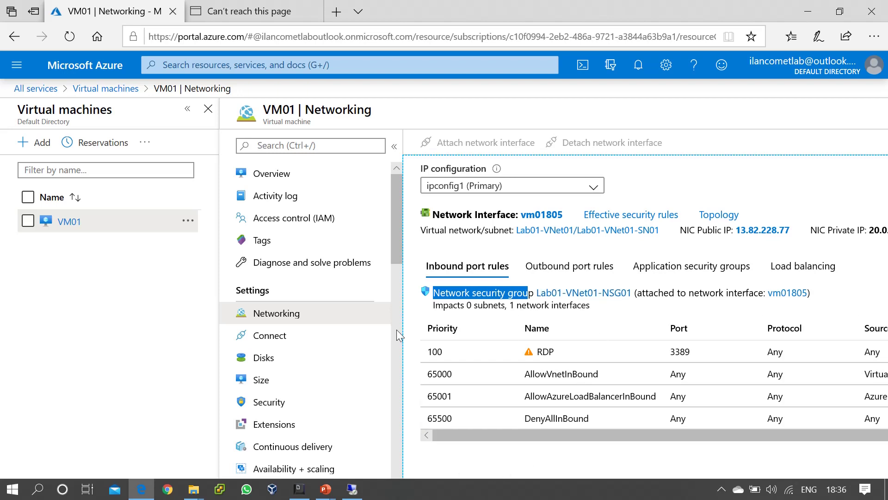
left_click(208, 108)
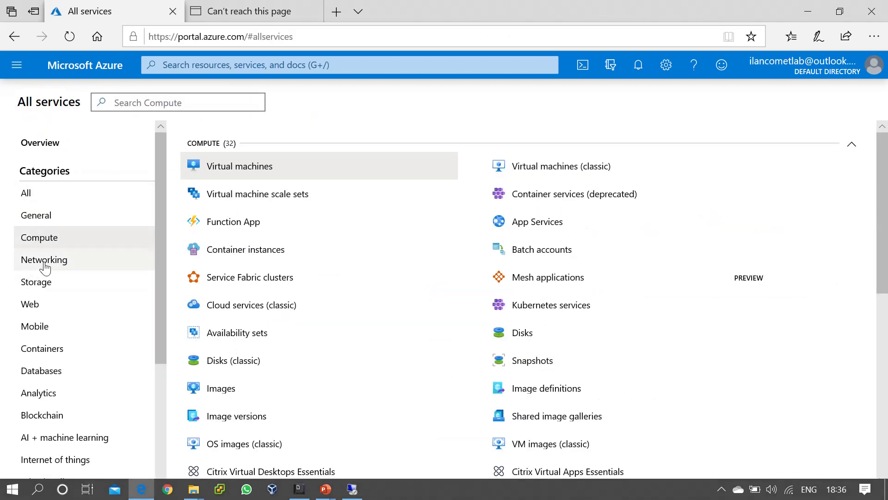
- Go to Networking > Network security groups and open Lab01-VNet01-NSG01's inbound security rules
left_click(44, 266)
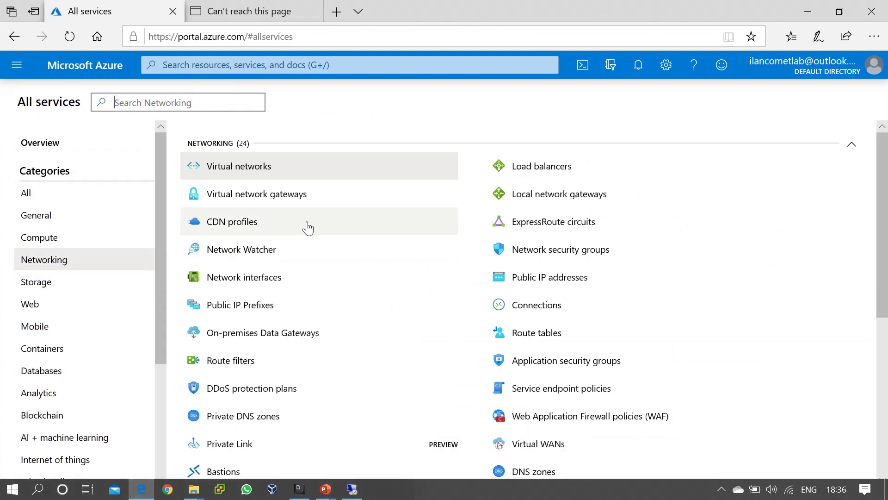
left_click(576, 254)
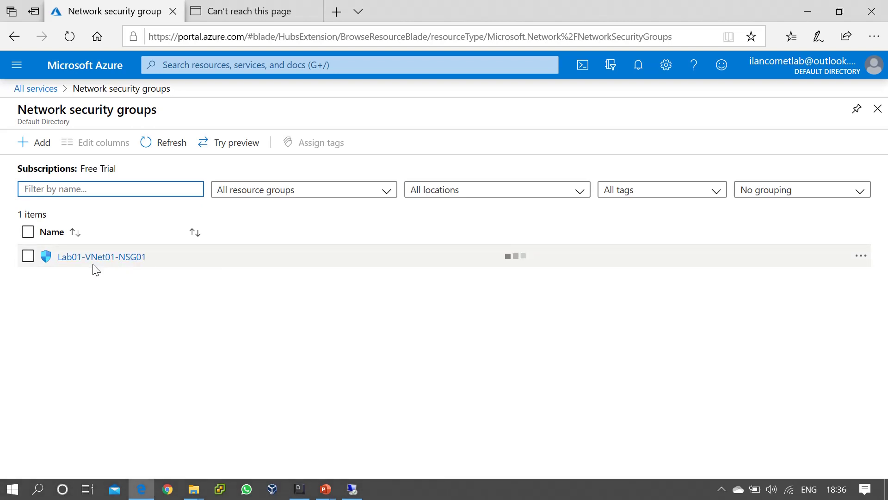
left_click(107, 259)
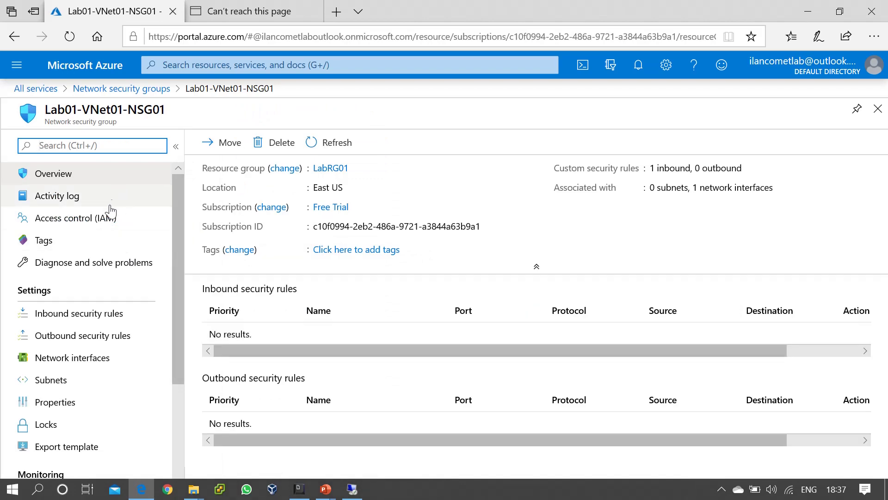
left_click(86, 319)
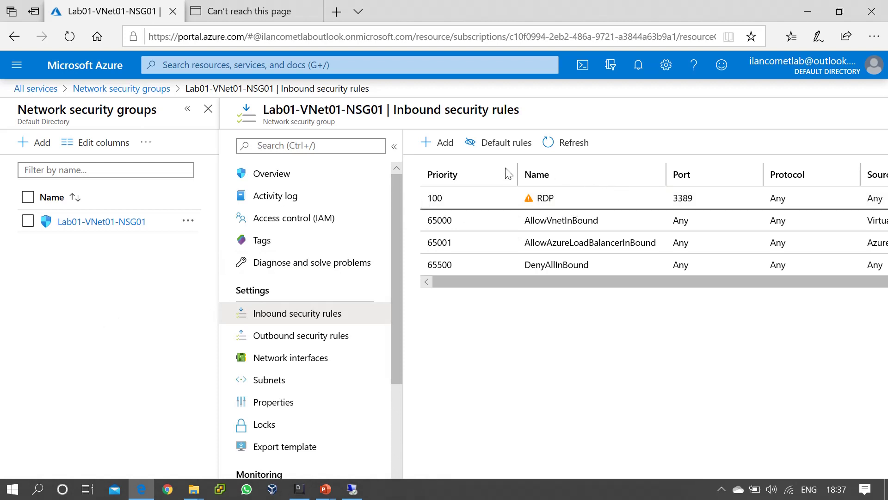
- Start a new inbound rule with destination port 80 and priority 101
left_click(435, 147)
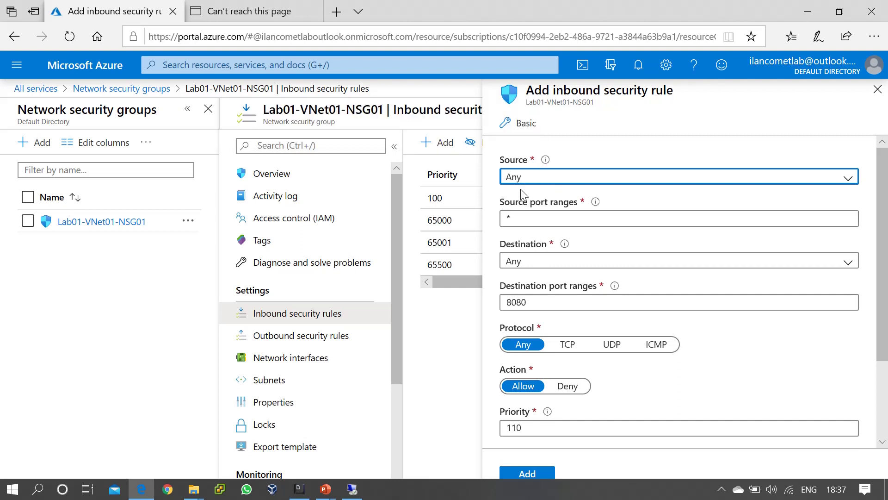
left_click(533, 301)
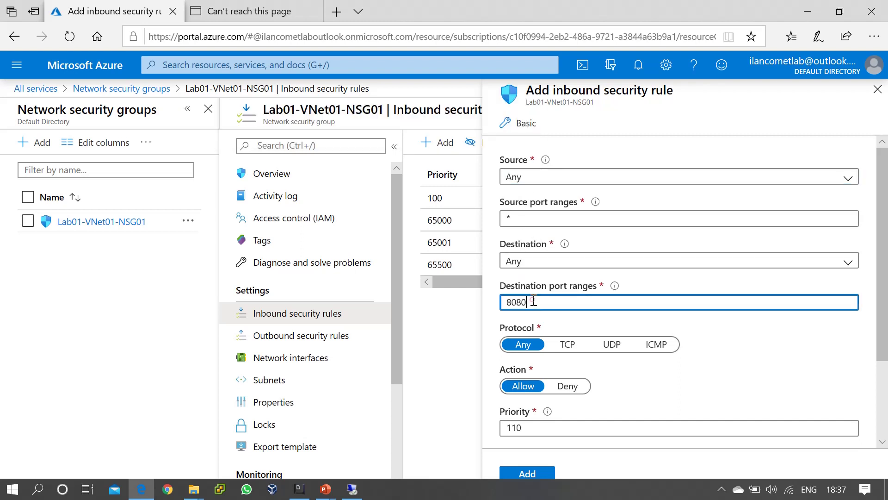
key("BackSpace")
key("BackSpace")
scroll(533, 301, "down", 3)
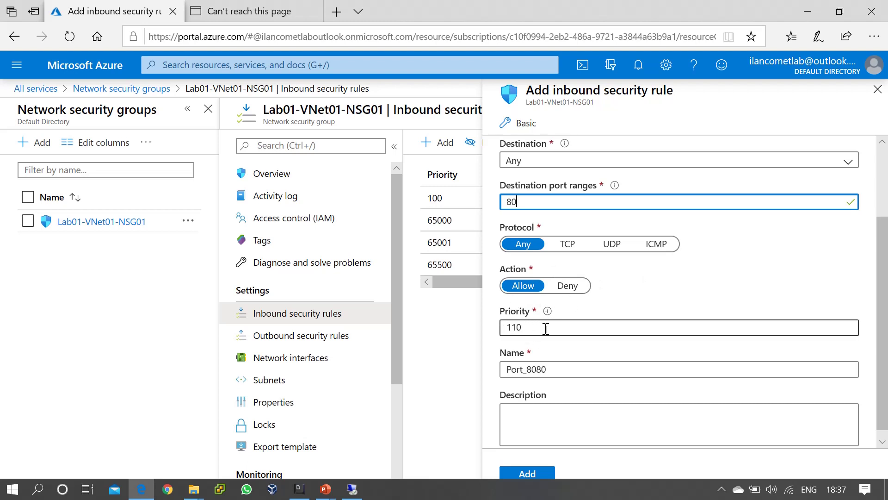
left_click(546, 329)
key("BackSpace")
key("BackSpace")
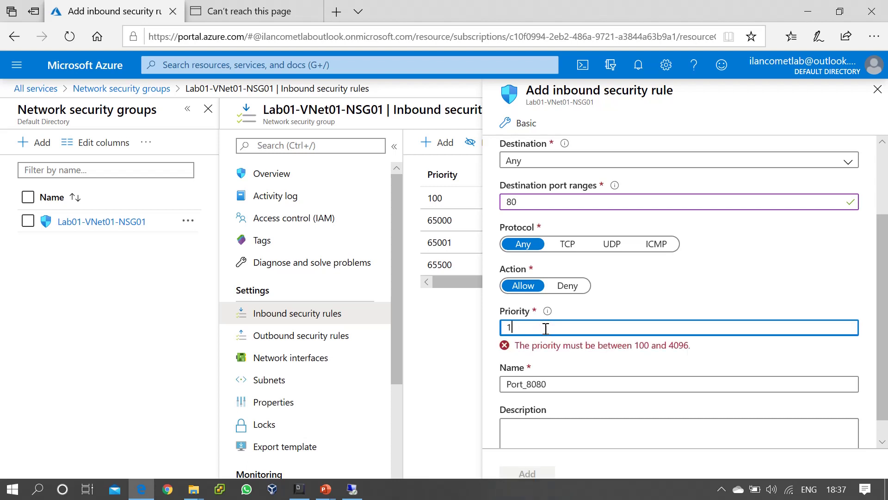
type("01")
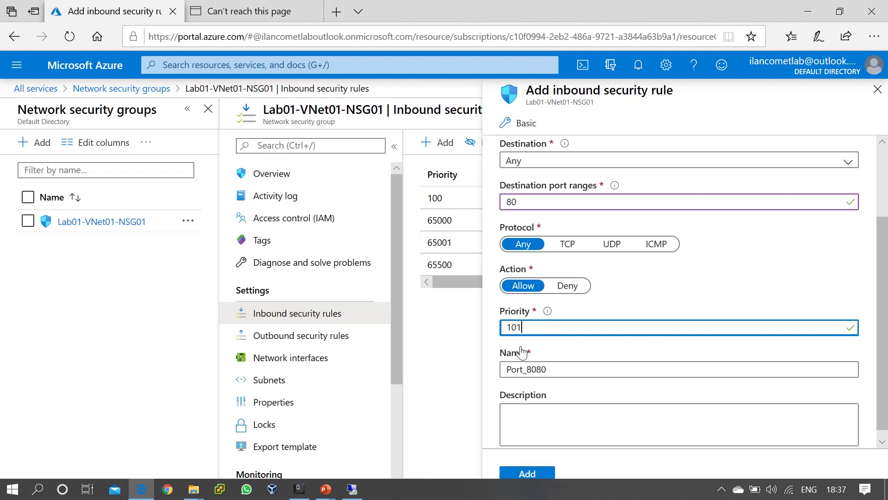
- Name the rule HTTP with the description 'For Hosting Webserver'
scroll(715, 365, "down", 1)
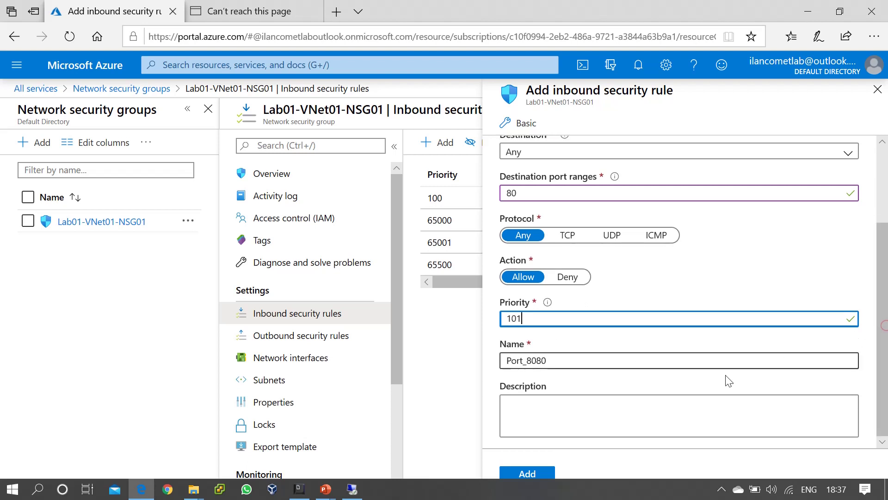
double_click(571, 364)
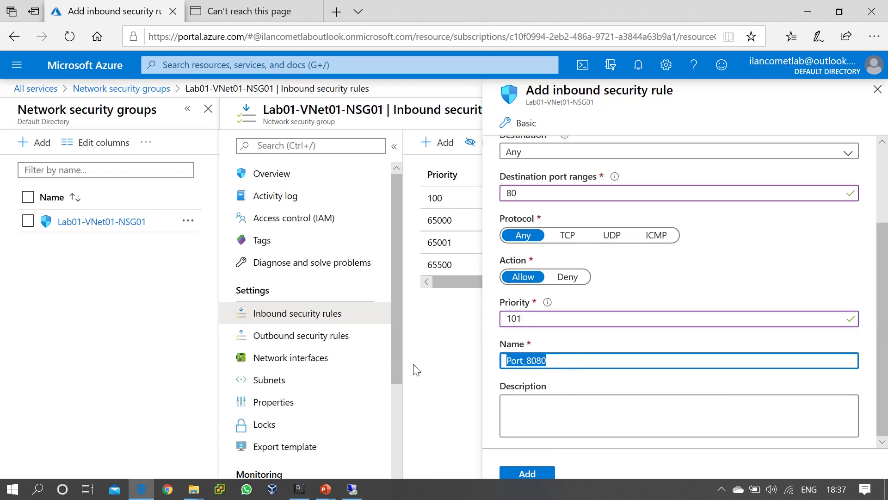
type("HTTP")
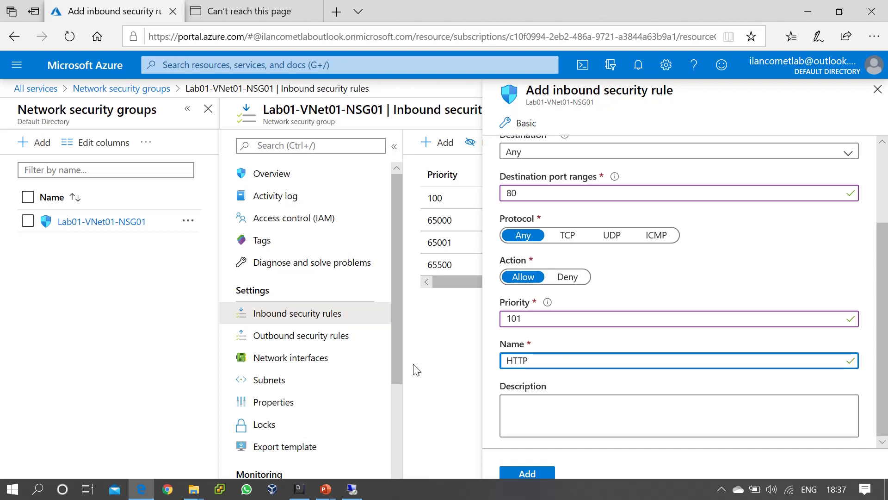
left_click(554, 406)
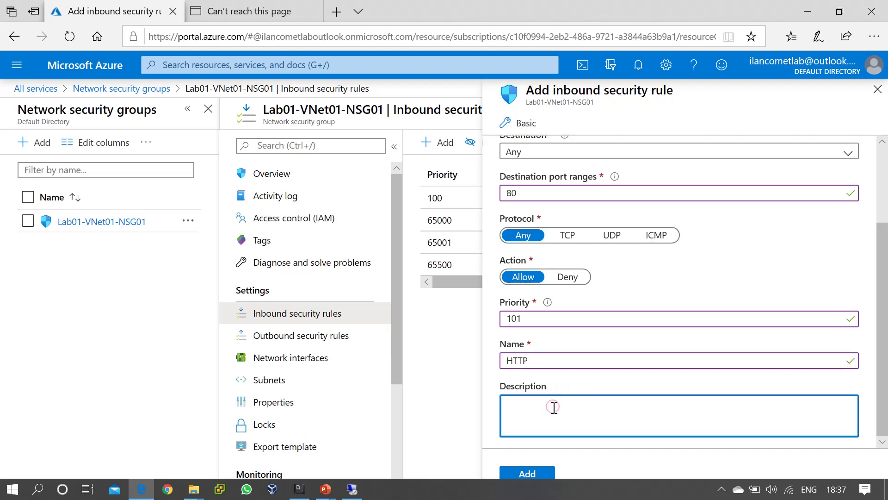
type("For Hosting Webserver")
- Add the HTTP inbound rule and confirm in notifications that it was created
left_click(538, 476)
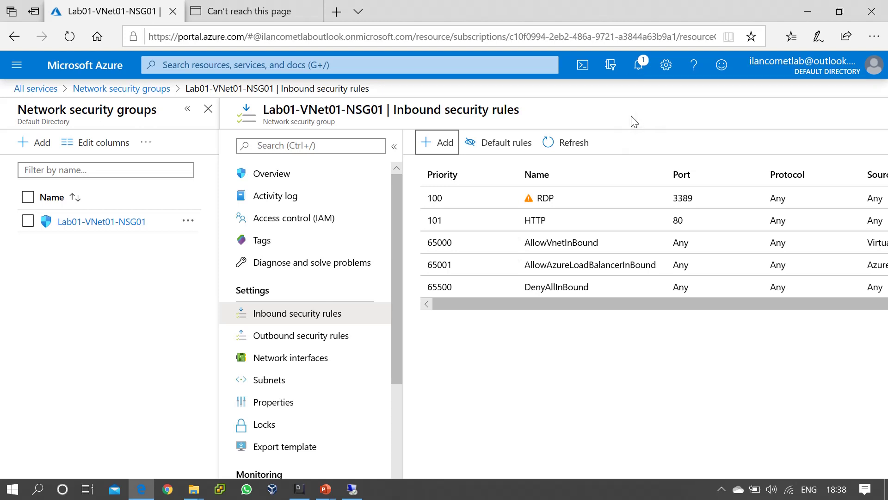
left_click(638, 67)
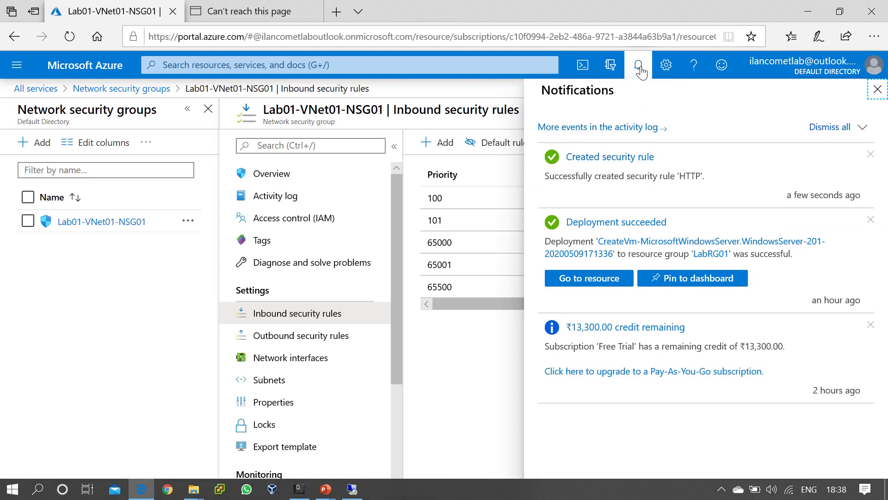
left_click(640, 68)
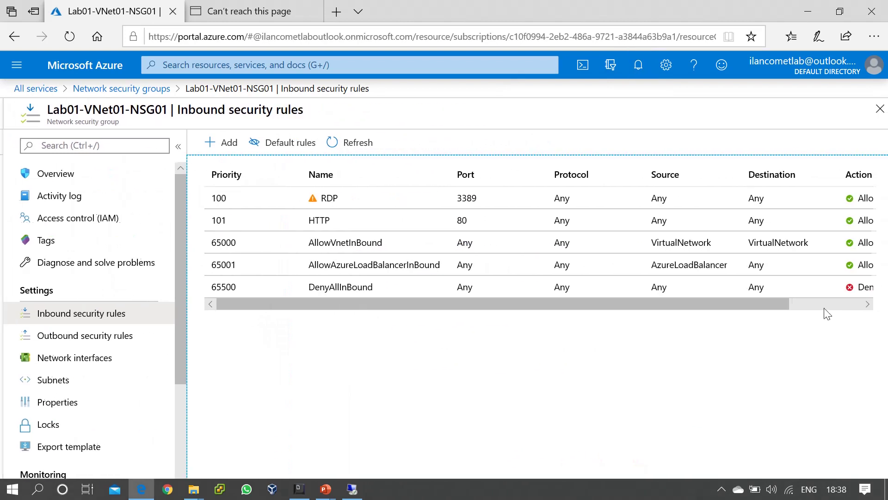
- Close the security rule blades and return to the 13.82.228.77 tab, selecting its address
left_click(879, 109)
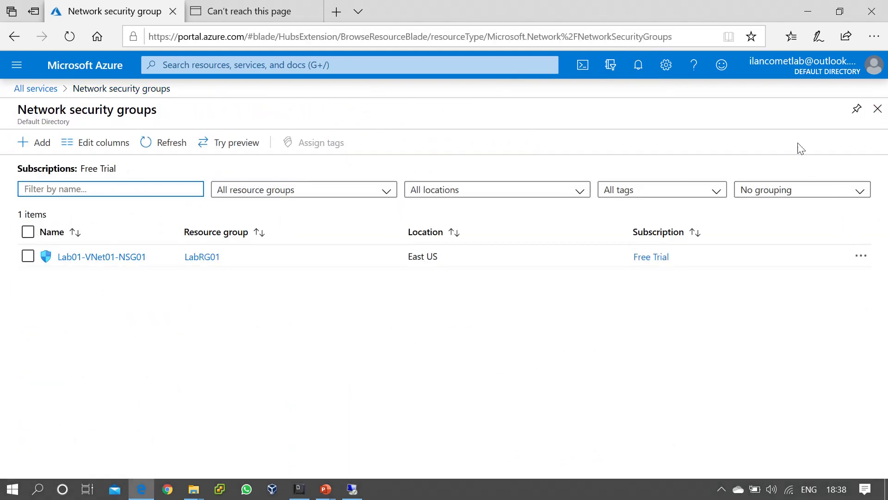
left_click(877, 109)
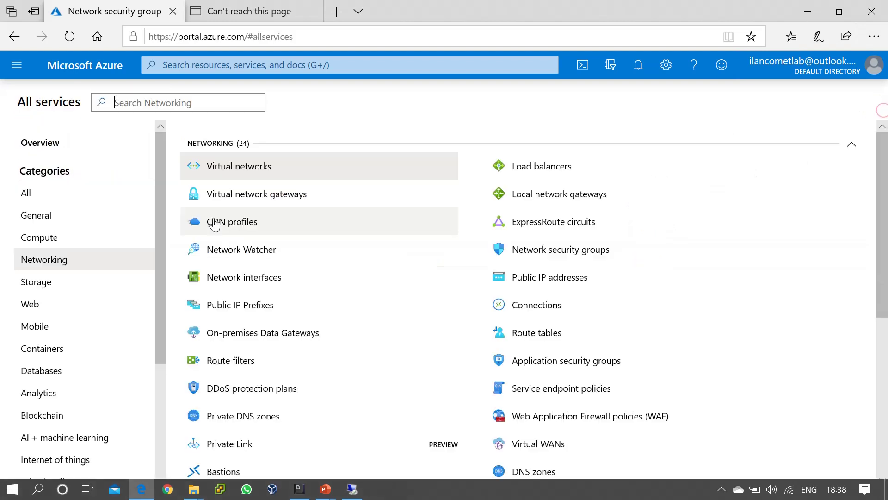
left_click(243, 10)
left_click(256, 40)
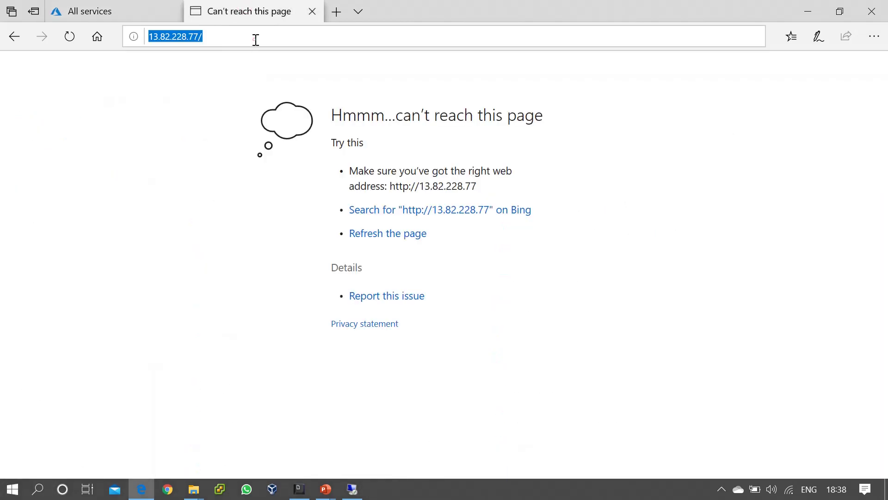
- Reload 13.82.228.77 until the 'Welcome to COMET Azure Training' page appears
key("Return")
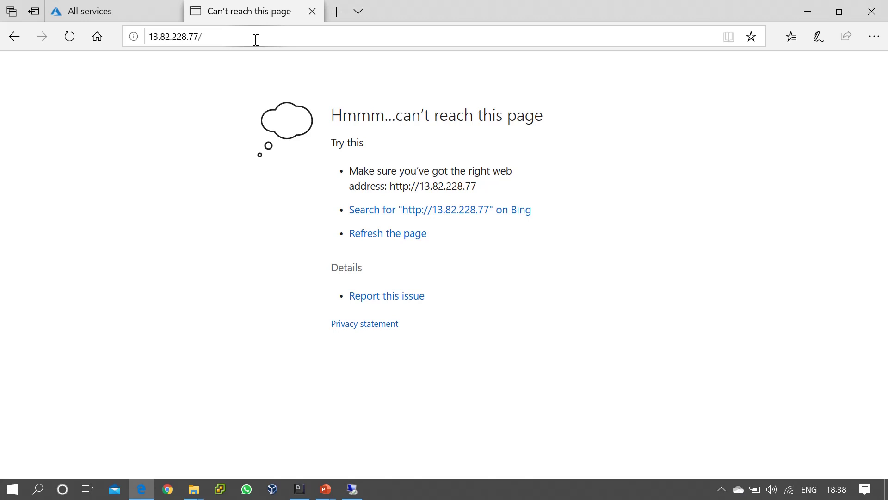
left_click(256, 40)
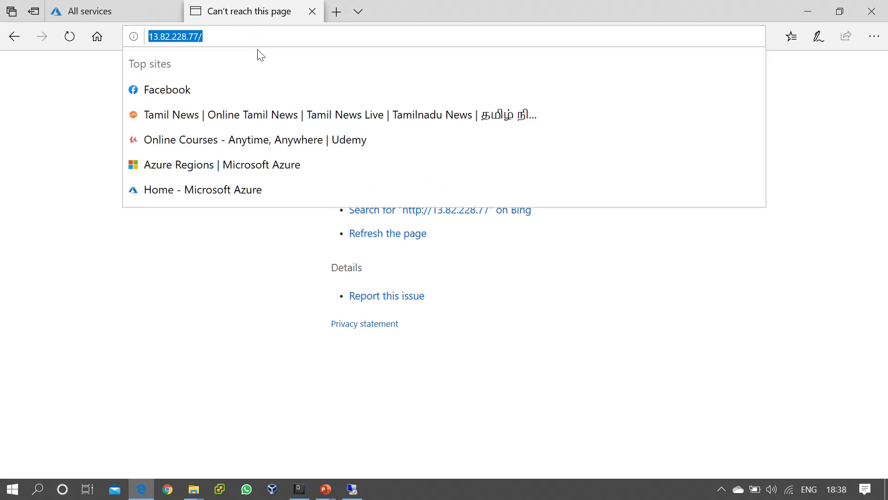
key("Return")
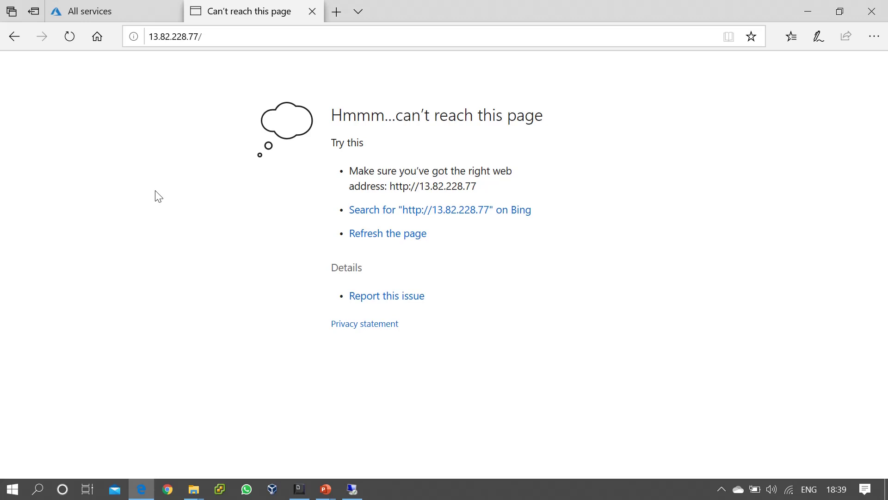
key("F5")
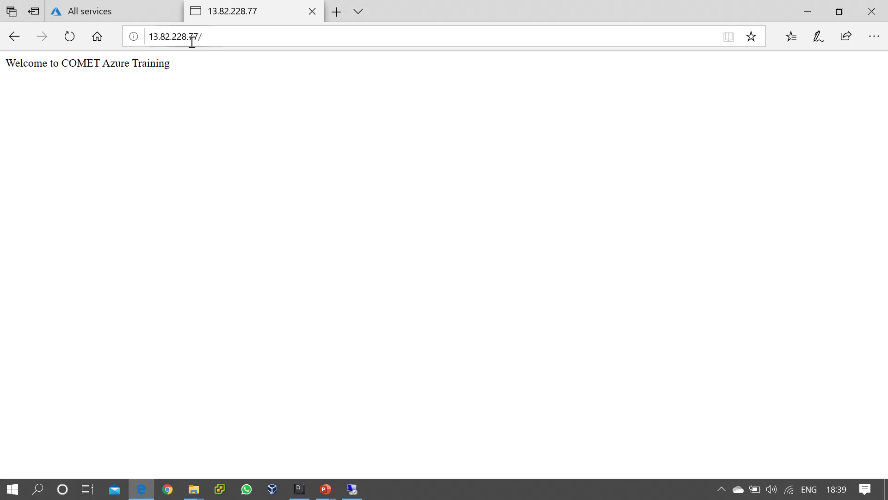
- Leave the welcome page and advance the slide show to the 'End of Topic – Thank You' slide
left_click(224, 38)
left_click(94, 132)
key("alt+Tab")
key("alt+Tab")
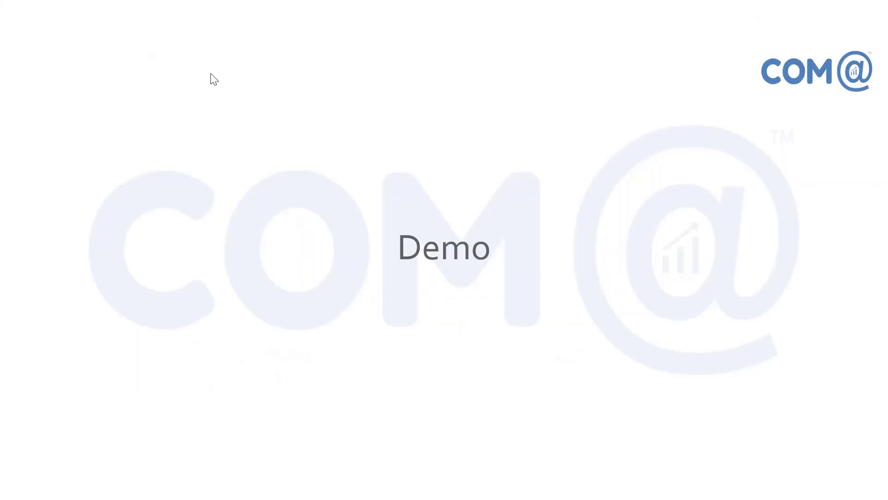
key("Right")
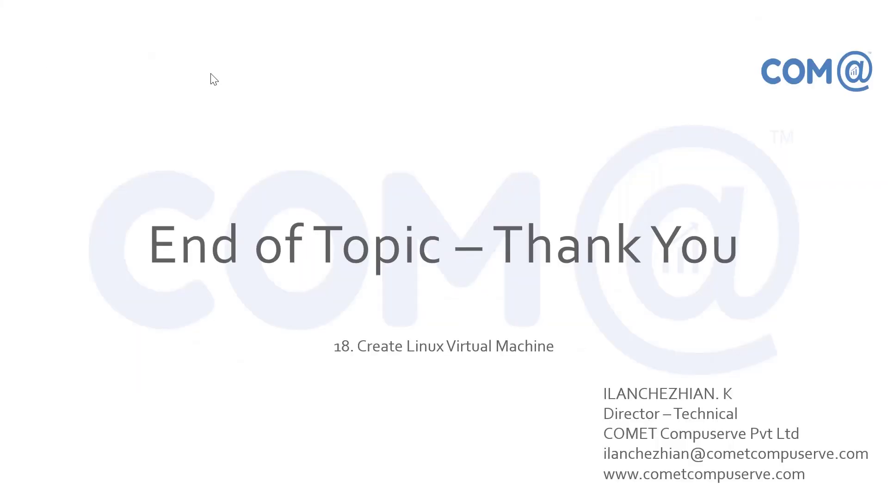